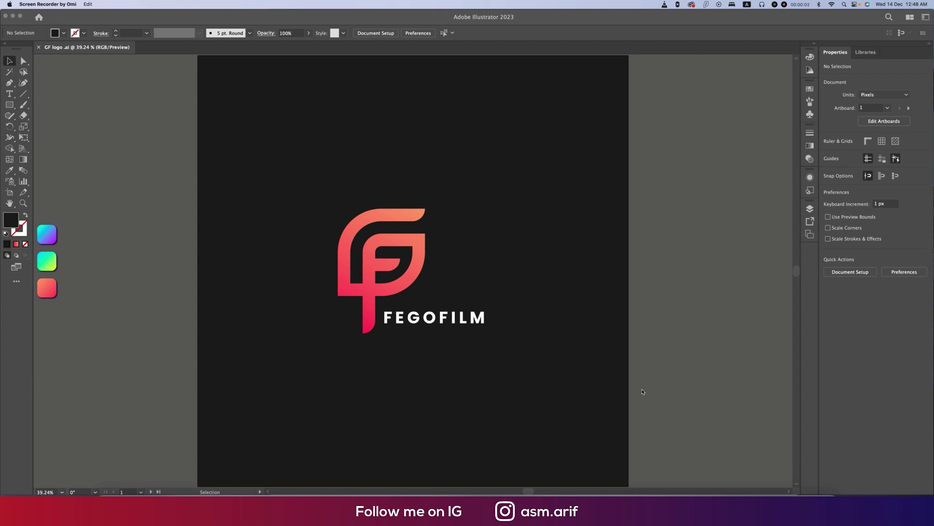
Create a new 2000 × 2000 px document named GF in RGB Color mode.
{"action": "left_click", "coordinate": [642, 391]}
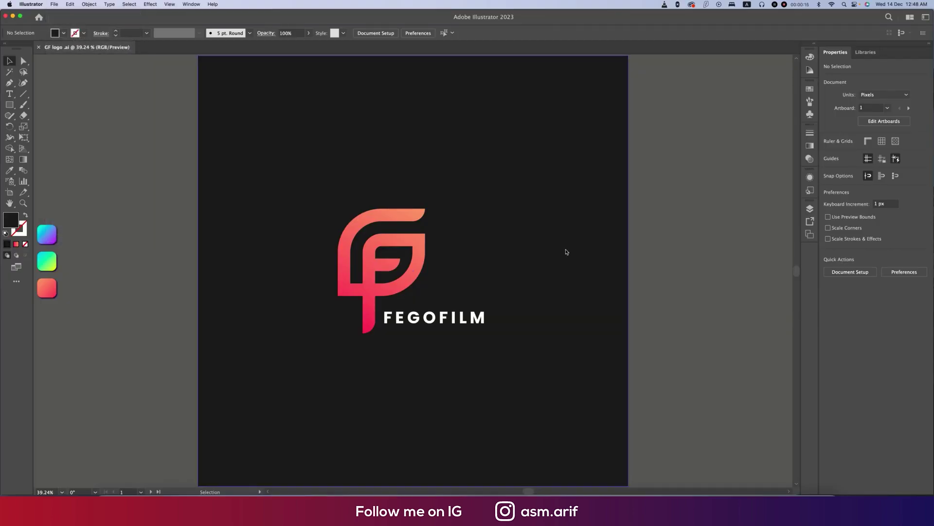
{"action": "key", "text": "super+n"}
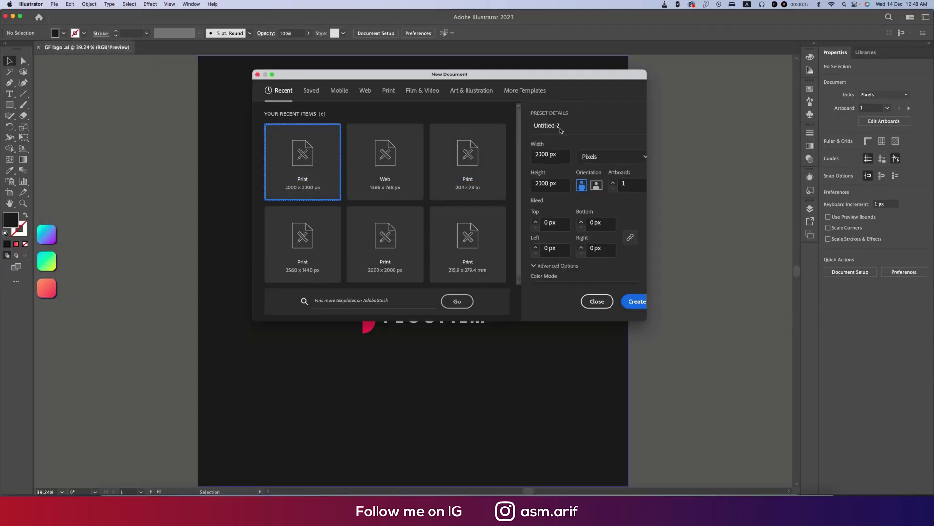
{"action": "left_click_drag", "start_coordinate": [563, 130], "coordinate": [530, 129]}
{"action": "scroll", "coordinate": [593, 221], "scroll_direction": "down", "scroll_amount": 4}
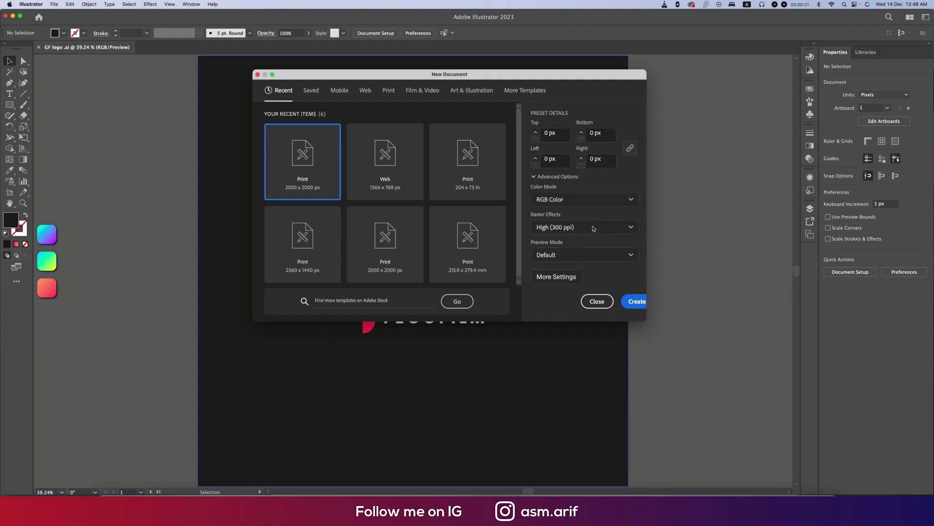
{"action": "left_click", "coordinate": [580, 200]}
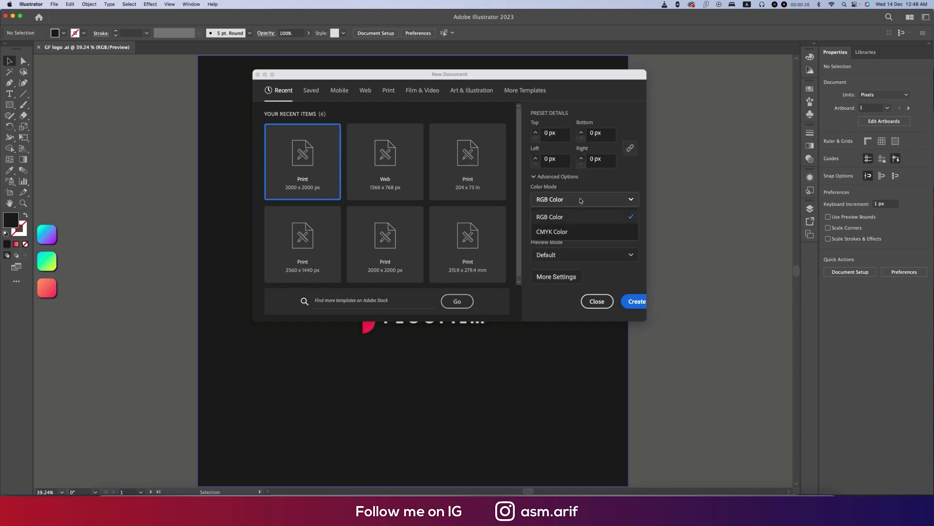
{"action": "left_click", "coordinate": [555, 216]}
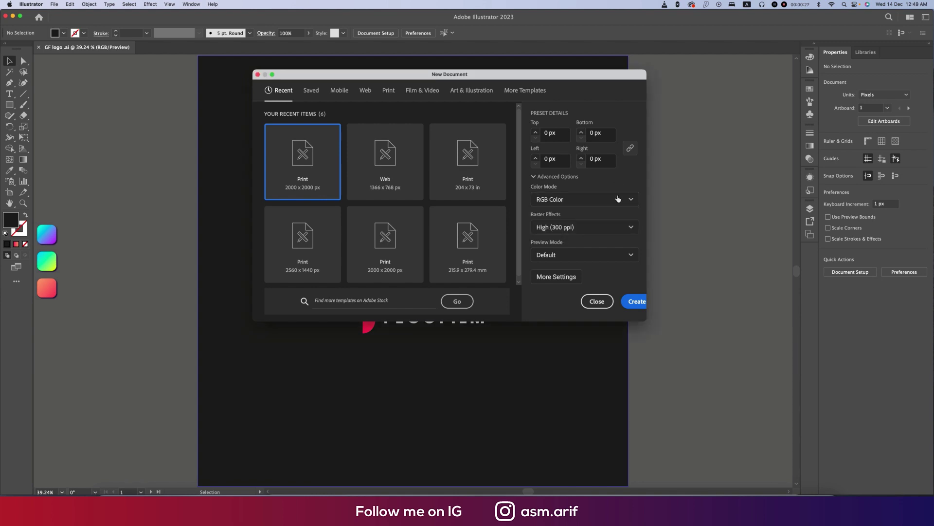
{"action": "left_click", "coordinate": [636, 301]}
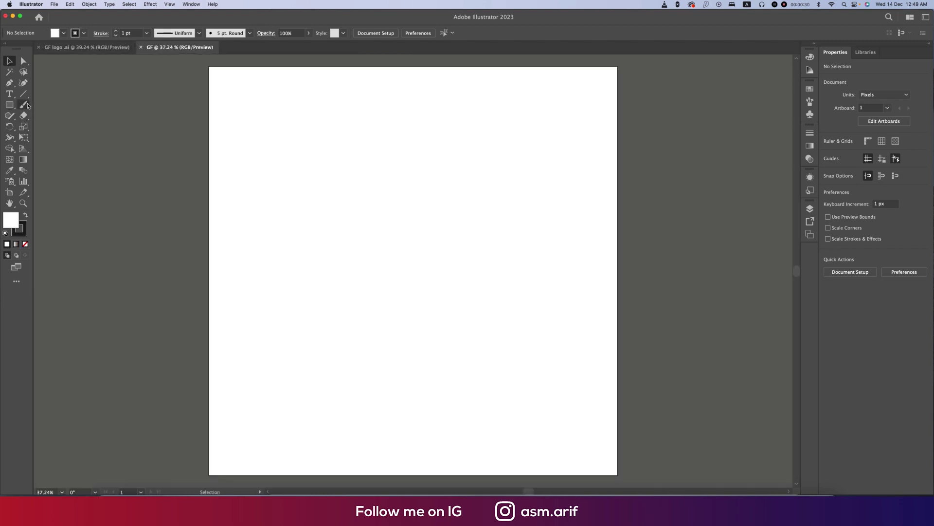
Set the fill to none and draw a vertical line about 1184 px long near the artboard's left side.
{"action": "left_click", "coordinate": [25, 95]}
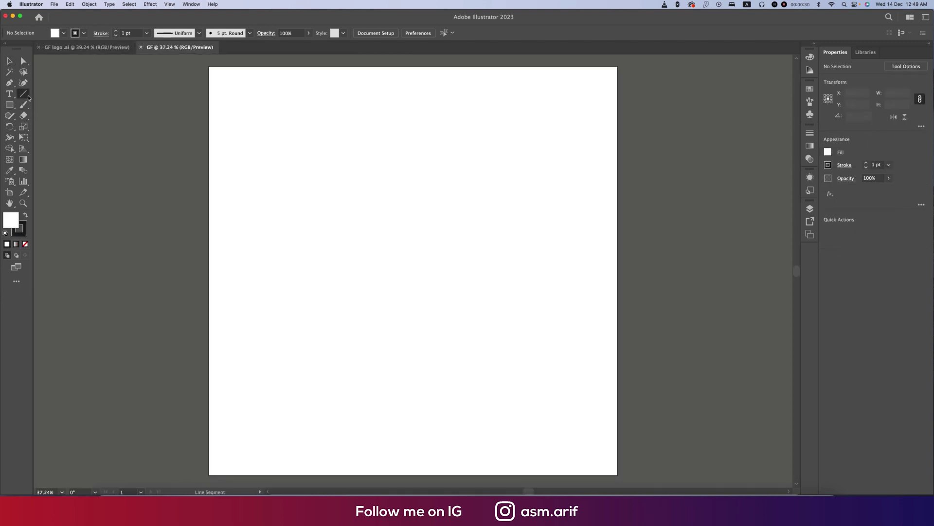
{"action": "left_click", "coordinate": [63, 33]}
{"action": "left_click", "coordinate": [5, 49]}
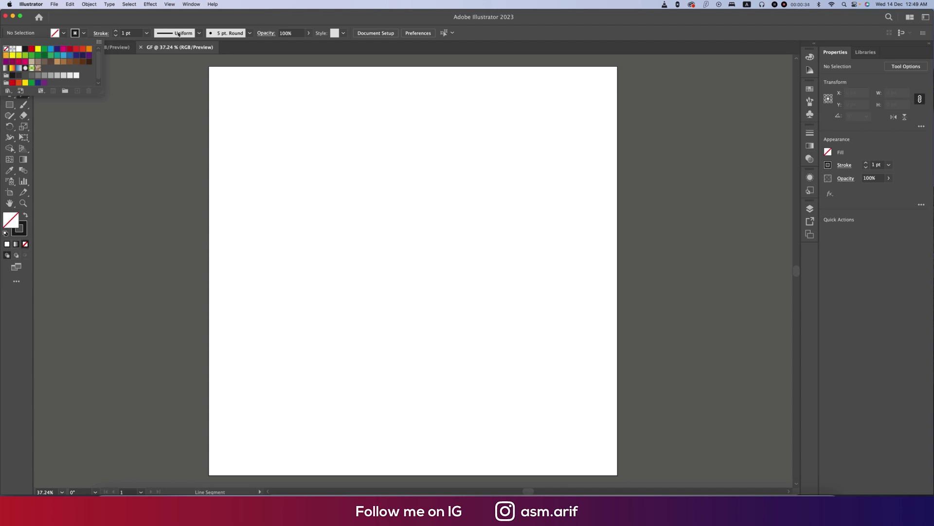
{"action": "left_click", "coordinate": [136, 33]}
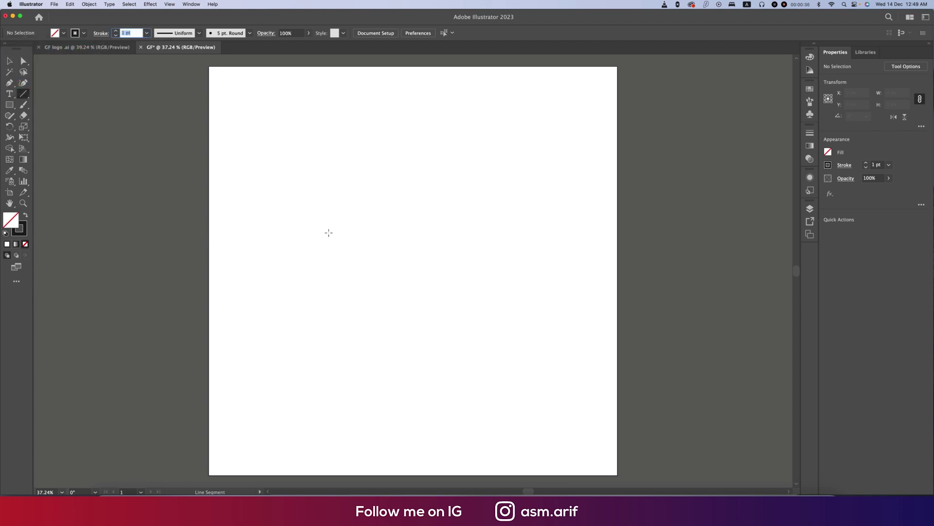
{"action": "left_click", "coordinate": [9, 61]}
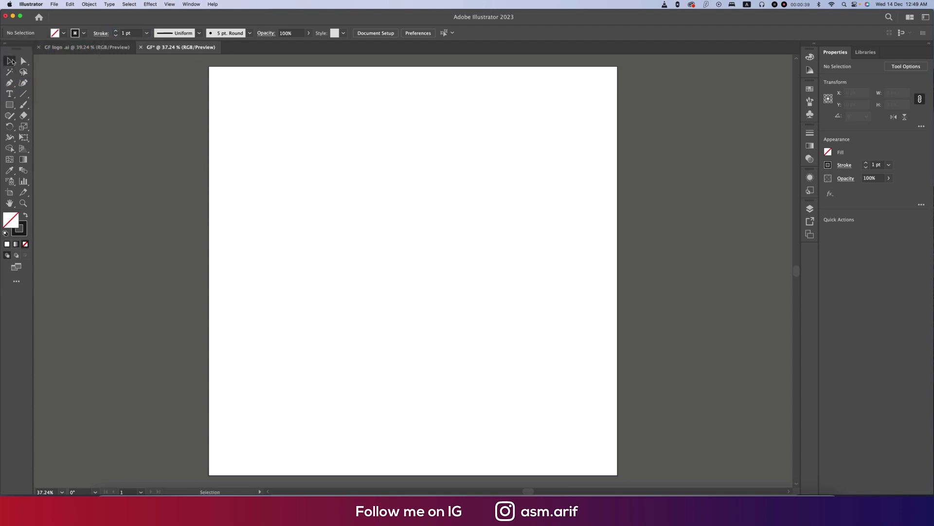
{"action": "left_click", "coordinate": [27, 95]}
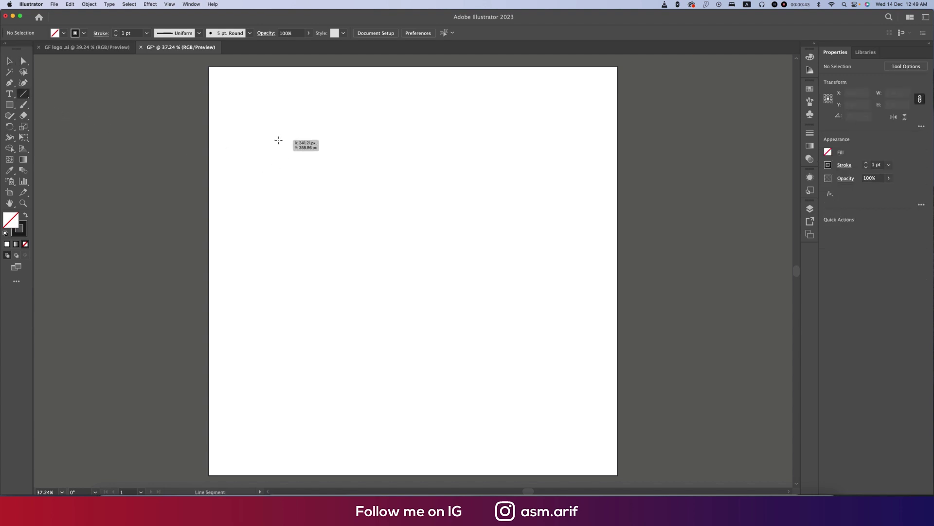
{"action": "left_click_drag", "start_coordinate": [279, 136], "coordinate": [278, 377]}
{"action": "left_click", "coordinate": [10, 61]}
{"action": "left_click", "coordinate": [236, 202]}
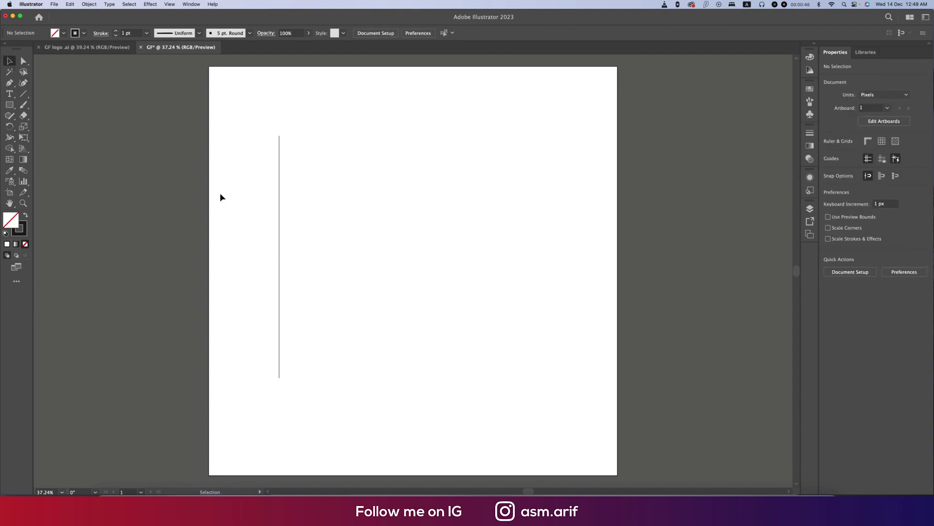
Copy the vertical line about 73 px to the right and repeat the copy to make eight evenly spaced lines.
{"action": "left_click_drag", "start_coordinate": [279, 209], "coordinate": [294, 209]}
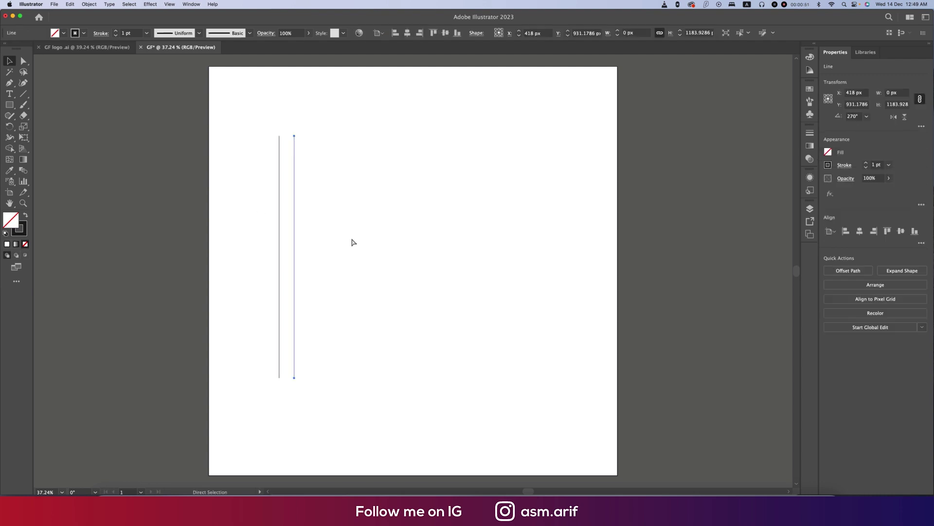
{"action": "key", "text": "super+d"}
{"action": "key", "text": "super+d"}
{"action": "key", "text": "super+d"}
{"action": "key", "text": "super+d"}
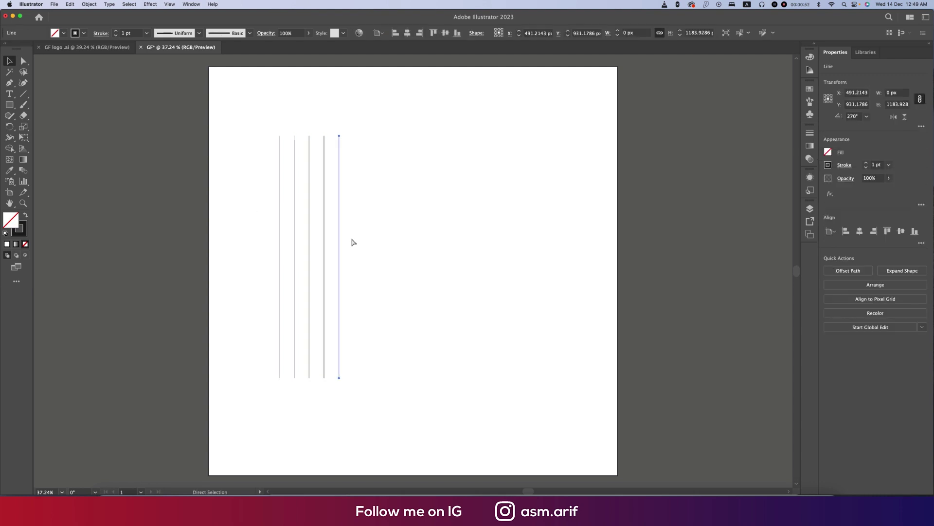
{"action": "key", "text": "super+d"}
{"action": "key", "text": "super+d"}
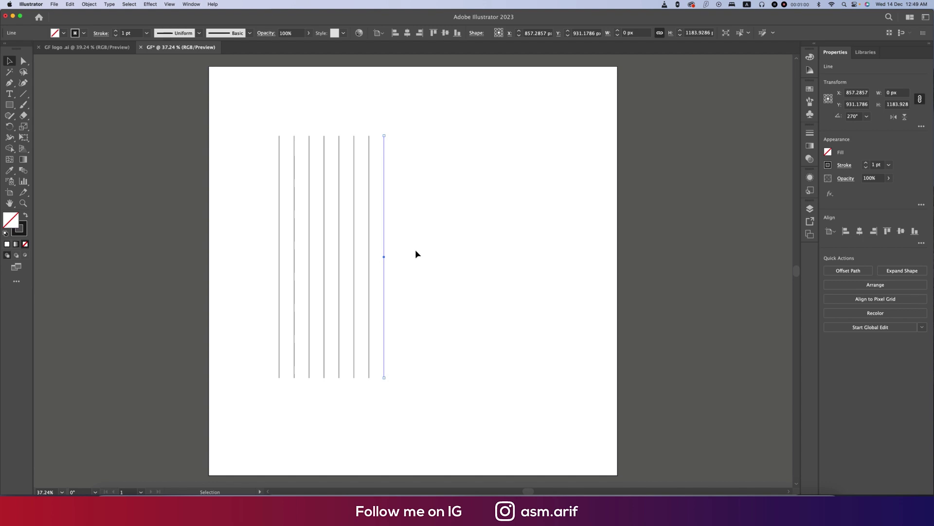
Select all eight vertical lines and centre them horizontally and vertically on the artboard.
{"action": "key", "text": "a"}
{"action": "left_click_drag", "start_coordinate": [416, 252], "coordinate": [241, 268]}
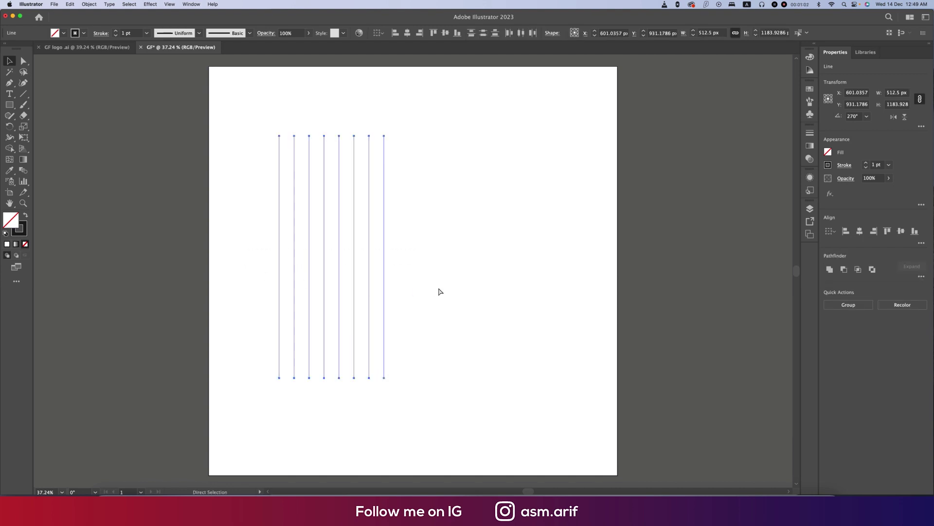
{"action": "key", "text": "super+g"}
{"action": "left_click", "coordinate": [445, 33]}
{"action": "left_click", "coordinate": [408, 33]}
{"action": "left_click", "coordinate": [523, 205]}
Duplicate the eight lines in place and rotate the copies to horizontal so both sets form a crossing grid.
{"action": "left_click_drag", "start_coordinate": [304, 171], "coordinate": [539, 255]}
{"action": "key", "text": "super"}
{"action": "left_click", "coordinate": [478, 236]}
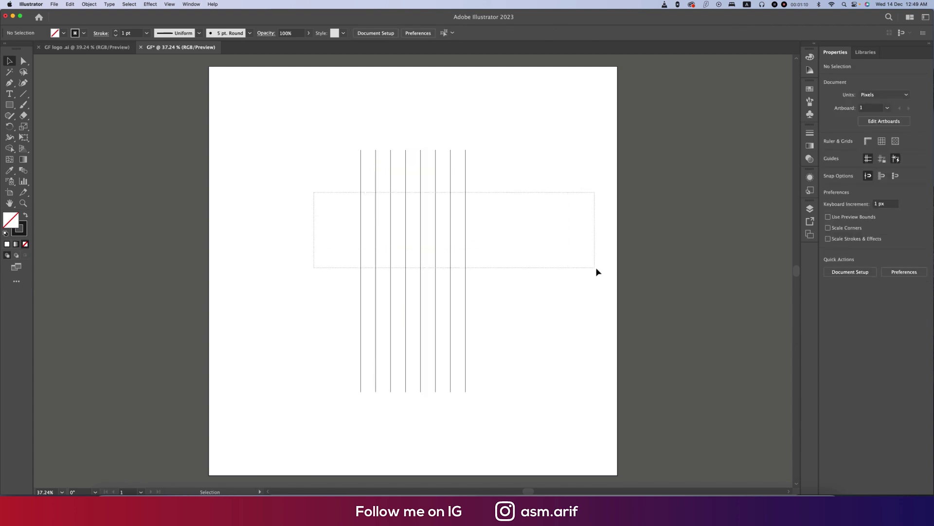
{"action": "left_click", "coordinate": [453, 234]}
{"action": "key", "text": "super"}
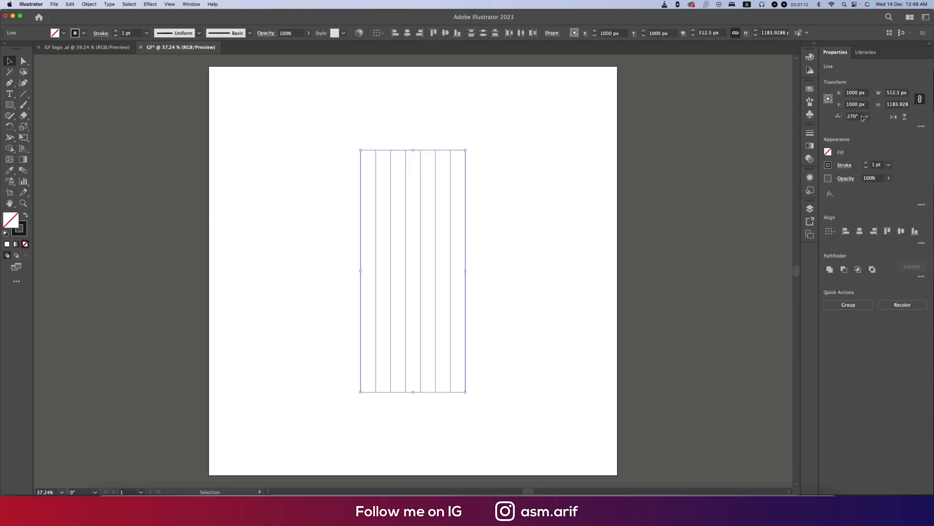
{"action": "left_click", "coordinate": [866, 116]}
{"action": "left_click", "coordinate": [870, 186]}
{"action": "left_click_drag", "start_coordinate": [279, 142], "coordinate": [595, 398]}
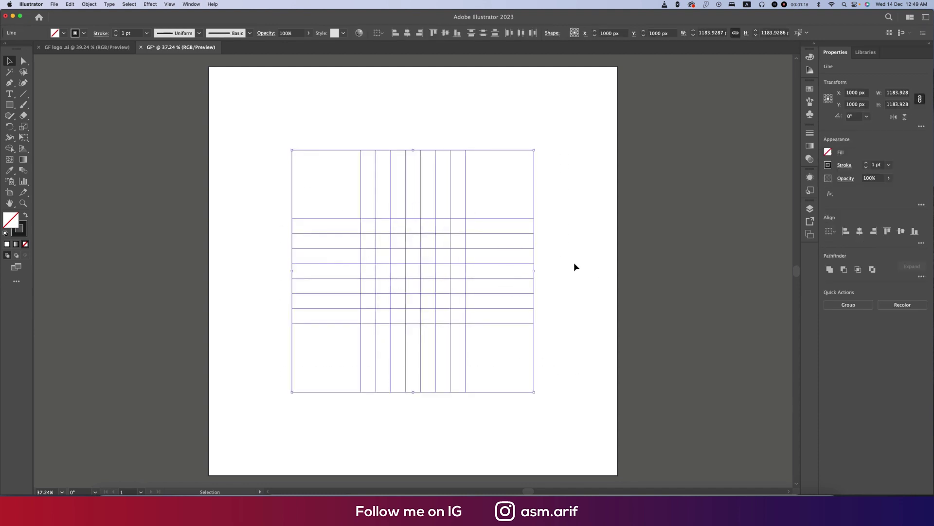
Draw a circle about 79 px in diameter at the grid's middle cell and centre it on the artboard.
{"action": "left_click", "coordinate": [179, 198]}
{"action": "left_click_drag", "start_coordinate": [10, 104], "coordinate": [42, 127]}
{"action": "key", "text": "super+equal"}
{"action": "key", "text": "super+equal"}
{"action": "scroll", "coordinate": [418, 261], "scroll_direction": "up", "scroll_amount": 1}
{"action": "left_click_drag", "start_coordinate": [404, 241], "coordinate": [418, 255]}
{"action": "scroll", "coordinate": [411, 232], "scroll_direction": "up", "scroll_amount": 4}
{"action": "left_click", "coordinate": [407, 33]}
{"action": "left_click", "coordinate": [445, 33]}
Shrink the circle about its centre to roughly 73.2 px so it fits exactly inside the middle grid cell.
{"action": "scroll", "coordinate": [435, 260], "scroll_direction": "down", "scroll_amount": 1}
{"action": "scroll", "coordinate": [435, 261], "scroll_direction": "down", "scroll_amount": 1}
{"action": "scroll", "coordinate": [435, 261], "scroll_direction": "up", "scroll_amount": 2}
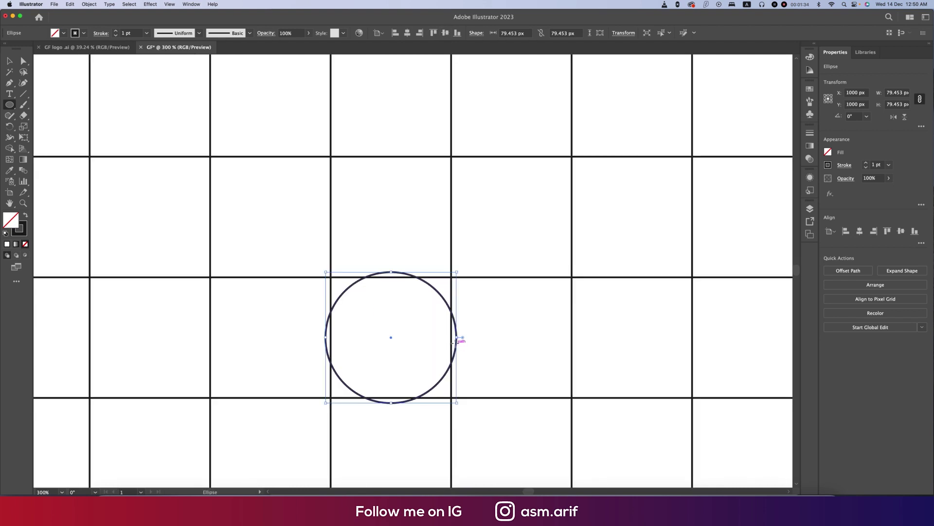
{"action": "left_click_drag", "start_coordinate": [458, 338], "coordinate": [451, 339]}
{"action": "mouse_move", "coordinate": [326, 338]}
{"action": "left_mouse_down"}
{"action": "mouse_move", "coordinate": [344, 339]}
{"action": "mouse_move", "coordinate": [333, 339]}
{"action": "left_mouse_up"}
Examine in Outline mode at high magnification whether the circle's edge touches the grid line, and return to Preview mode.
{"action": "key", "text": "super+y"}
{"action": "scroll", "coordinate": [432, 338], "scroll_direction": "up", "scroll_amount": 5}
{"action": "scroll", "coordinate": [640, 345], "scroll_direction": "left", "scroll_amount": 2}
{"action": "scroll", "coordinate": [684, 346], "scroll_direction": "up", "scroll_amount": 5}
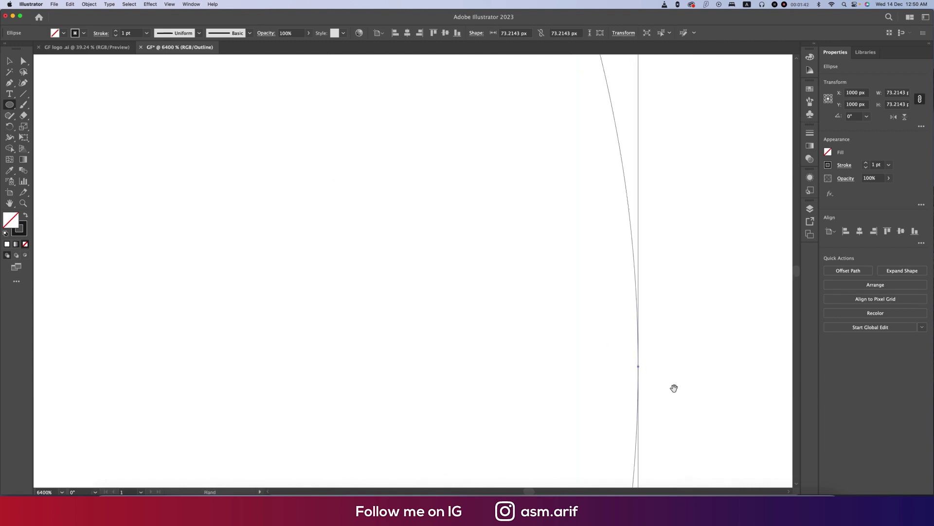
{"action": "scroll", "coordinate": [610, 304], "scroll_direction": "up", "scroll_amount": 3}
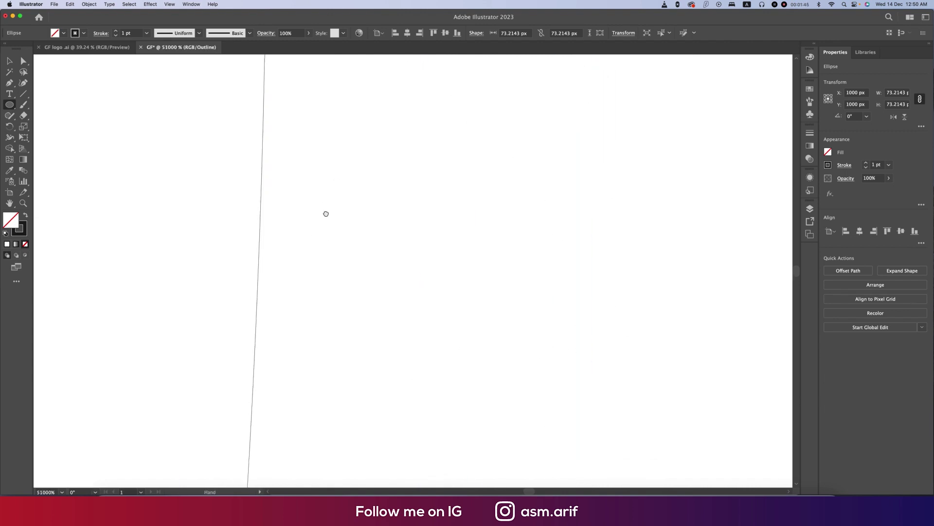
{"action": "left_click_drag", "start_coordinate": [336, 242], "coordinate": [415, 400]}
{"action": "left_click_drag", "start_coordinate": [399, 124], "coordinate": [426, 354]}
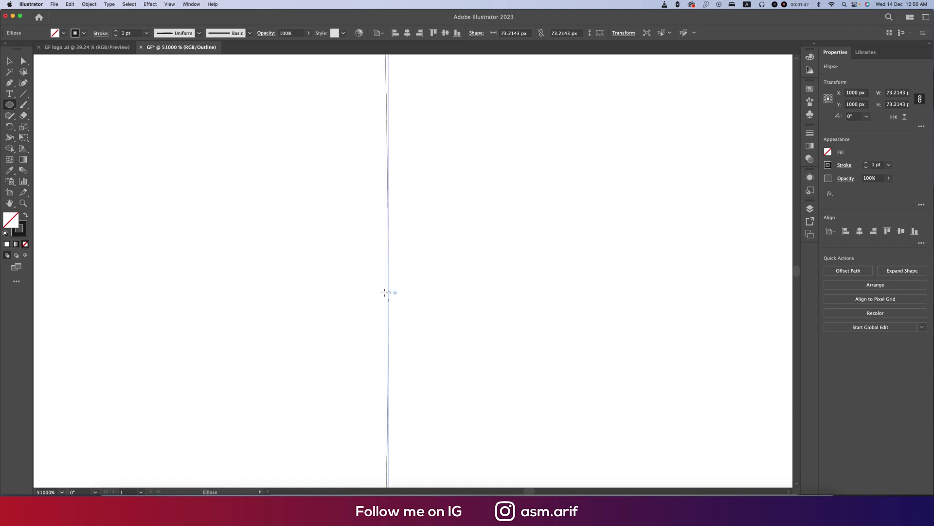
{"action": "key", "text": "super+plus"}
{"action": "scroll", "coordinate": [386, 292], "scroll_direction": "down", "scroll_amount": 15}
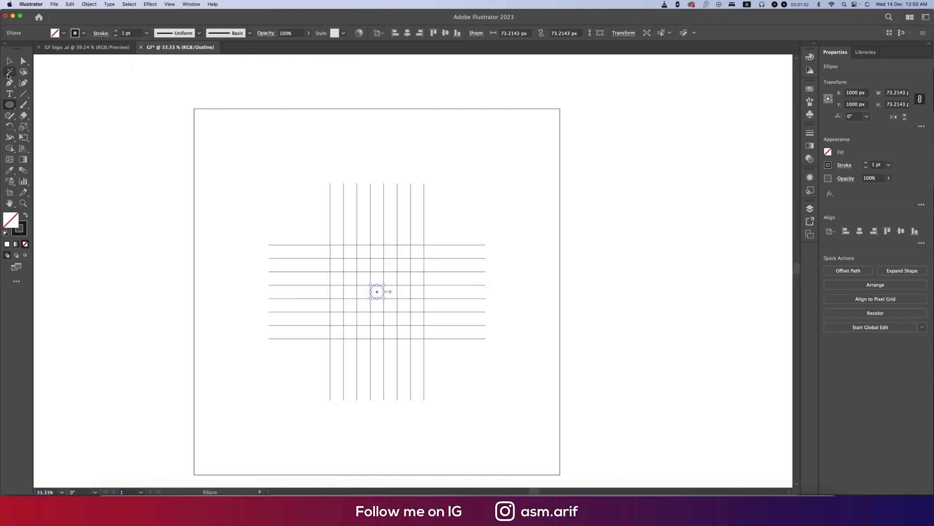
{"action": "left_click", "coordinate": [9, 61]}
{"action": "left_click", "coordinate": [89, 169]}
{"action": "key", "text": "super+y"}
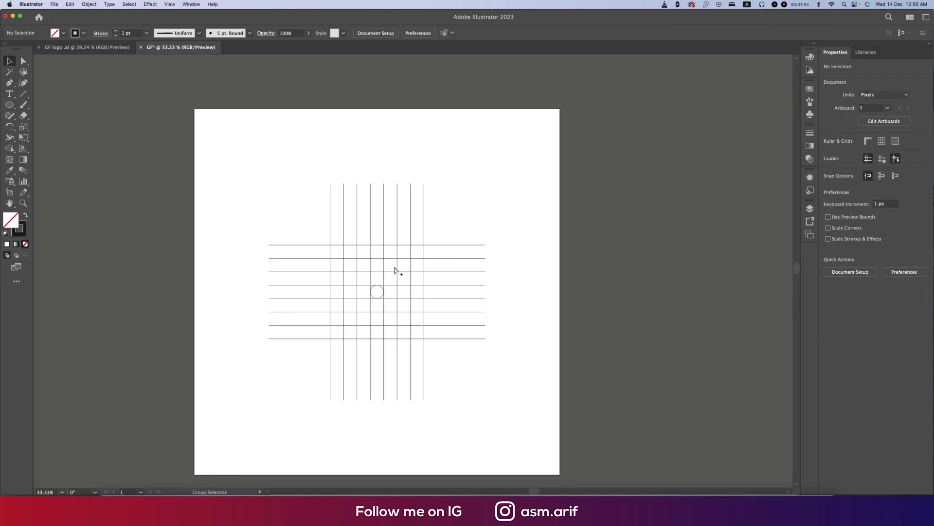
Create three larger concentric copies of the circle, each reaching the next grid line outward up to the outermost lines.
{"action": "scroll", "coordinate": [394, 271], "scroll_direction": "up", "scroll_amount": 5}
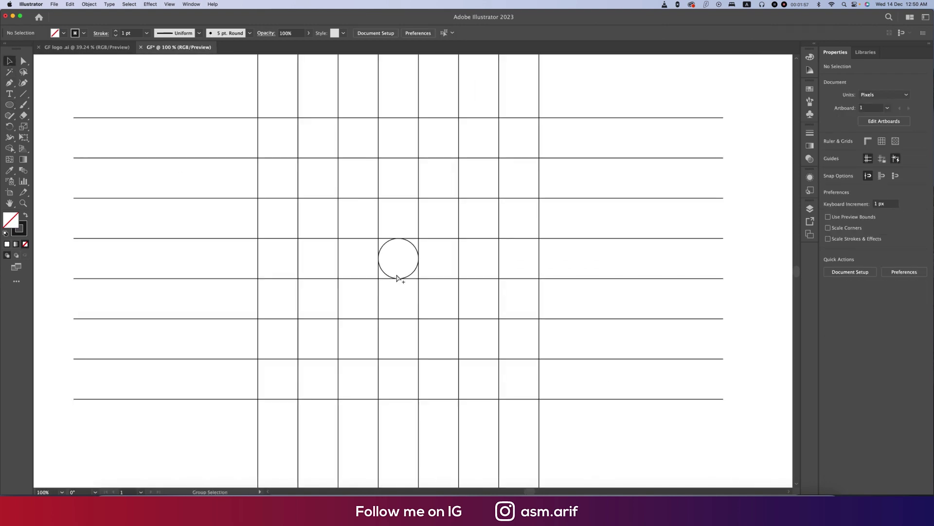
{"action": "left_click", "coordinate": [409, 274]}
{"action": "left_click_drag", "start_coordinate": [419, 265], "coordinate": [539, 260]}
{"action": "left_click", "coordinate": [571, 265]}
{"action": "scroll", "coordinate": [568, 265], "scroll_direction": "down", "scroll_amount": 3}
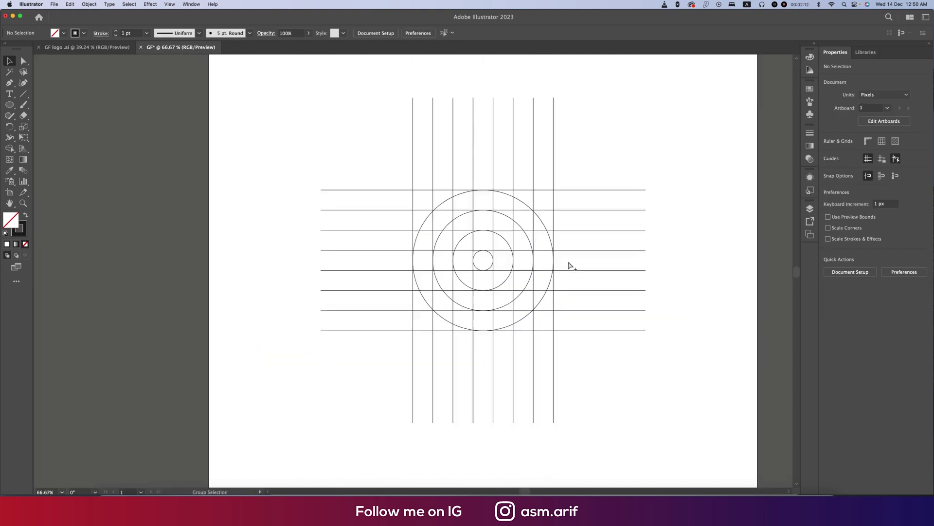
Select all lines and circles for the Shape Builder and swap to a solid dark fill with no stroke.
{"action": "left_click_drag", "start_coordinate": [616, 346], "coordinate": [534, 365]}
{"action": "key", "text": "super+a"}
{"action": "left_click_drag", "start_coordinate": [9, 147], "coordinate": [52, 151]}
{"action": "left_click", "coordinate": [27, 218]}
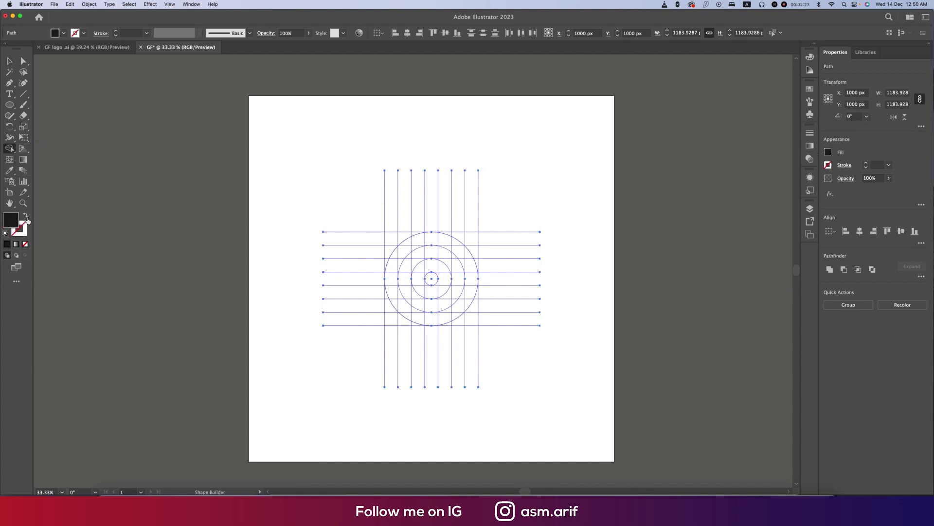
{"action": "scroll", "coordinate": [472, 334], "scroll_direction": "up", "scroll_amount": 2}
{"action": "mouse_move", "coordinate": [394, 147]}
{"action": "left_mouse_down"}
{"action": "mouse_move", "coordinate": [311, 146]}
{"action": "mouse_move", "coordinate": [321, 144]}
{"action": "left_mouse_up"}
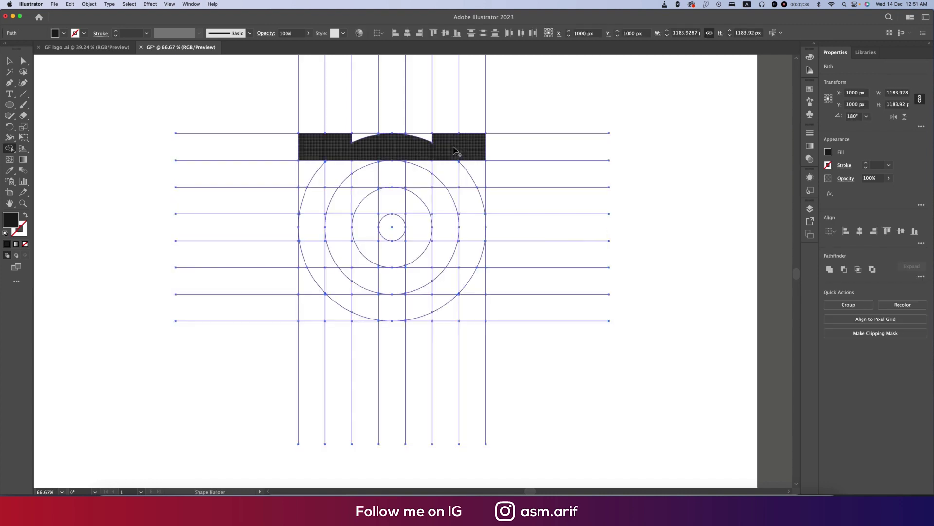
{"action": "key", "text": "super+z"}
Merge the cells along the top bar, outer left arc, bottom bar and lower-right curve into the G's outer band.
{"action": "mouse_move", "coordinate": [341, 153]}
{"action": "left_mouse_down"}
{"action": "mouse_move", "coordinate": [462, 142]}
{"action": "mouse_move", "coordinate": [317, 212]}
{"action": "mouse_move", "coordinate": [339, 179]}
{"action": "mouse_move", "coordinate": [386, 155]}
{"action": "mouse_move", "coordinate": [318, 213]}
{"action": "mouse_move", "coordinate": [356, 305]}
{"action": "mouse_move", "coordinate": [324, 283]}
{"action": "mouse_move", "coordinate": [323, 319]}
{"action": "left_mouse_up"}
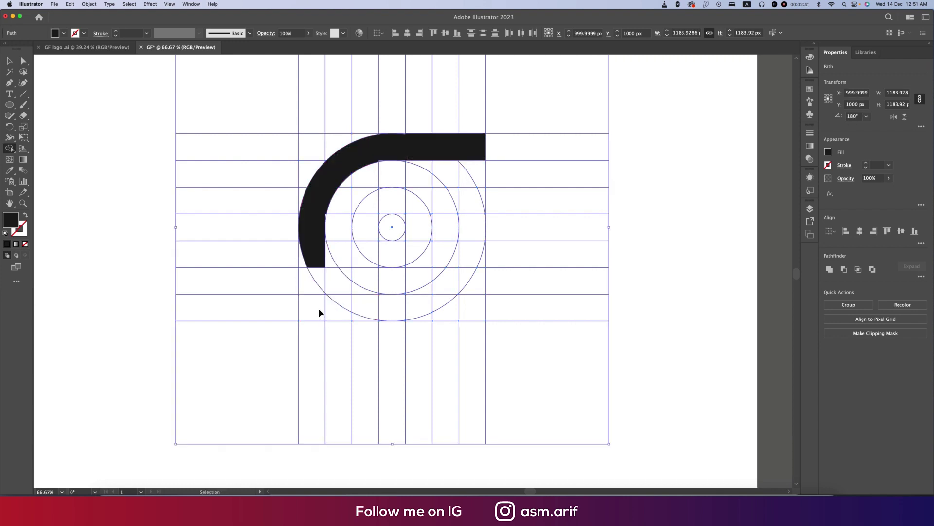
{"action": "mouse_move", "coordinate": [319, 313]}
{"action": "left_mouse_down"}
{"action": "mouse_move", "coordinate": [303, 287]}
{"action": "mouse_move", "coordinate": [413, 316]}
{"action": "left_mouse_up"}
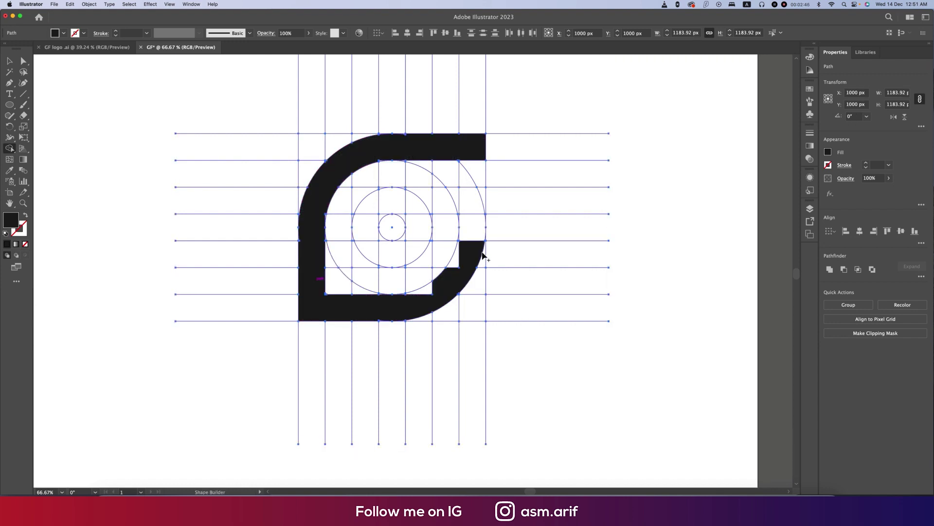
{"action": "key", "text": "super+equal"}
{"action": "key", "text": "super+equal"}
{"action": "key", "text": "super+equal"}
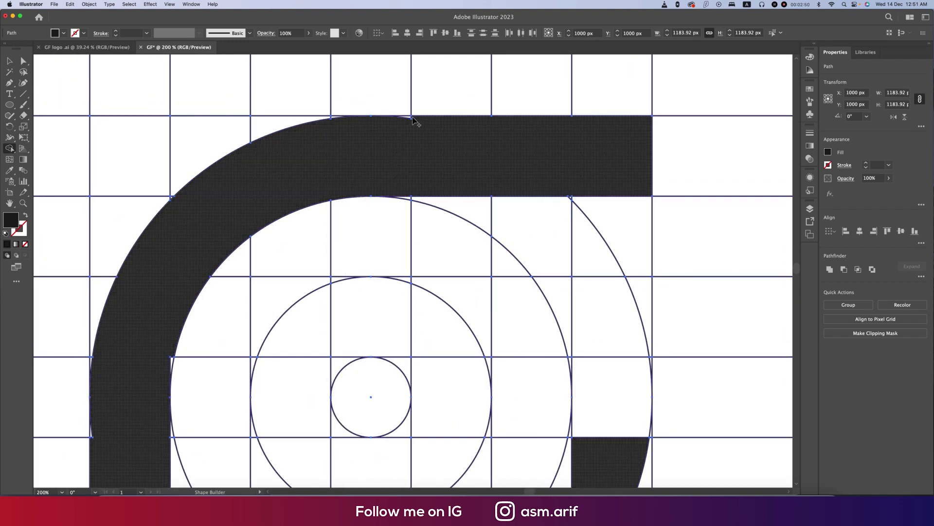
{"action": "scroll", "coordinate": [340, 161], "scroll_direction": "down", "scroll_amount": 5}
{"action": "scroll", "coordinate": [341, 161], "scroll_direction": "left", "scroll_amount": 5}
{"action": "scroll", "coordinate": [257, 277], "scroll_direction": "down", "scroll_amount": 5}
{"action": "scroll", "coordinate": [282, 152], "scroll_direction": "right", "scroll_amount": 5}
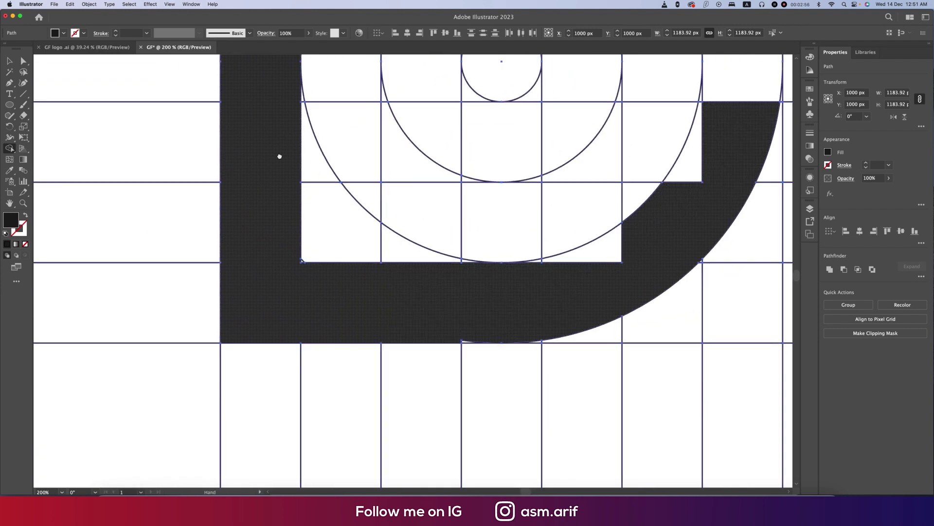
Merge the remaining right-side and inner cells into the band's inward-turning bar, inner arc and short crossbar to complete the G.
{"action": "scroll", "coordinate": [371, 355], "scroll_direction": "up", "scroll_amount": 1}
{"action": "scroll", "coordinate": [501, 278], "scroll_direction": "up", "scroll_amount": 6}
{"action": "scroll", "coordinate": [501, 278], "scroll_direction": "right", "scroll_amount": 2}
{"action": "mouse_move", "coordinate": [468, 355]}
{"action": "left_mouse_down"}
{"action": "mouse_move", "coordinate": [541, 273]}
{"action": "mouse_move", "coordinate": [539, 219]}
{"action": "mouse_move", "coordinate": [543, 290]}
{"action": "mouse_move", "coordinate": [490, 260]}
{"action": "mouse_move", "coordinate": [489, 221]}
{"action": "mouse_move", "coordinate": [379, 222]}
{"action": "mouse_move", "coordinate": [311, 189]}
{"action": "mouse_move", "coordinate": [238, 211]}
{"action": "mouse_move", "coordinate": [218, 232]}
{"action": "mouse_move", "coordinate": [226, 276]}
{"action": "mouse_move", "coordinate": [395, 381]}
{"action": "mouse_move", "coordinate": [433, 313]}
{"action": "left_mouse_up"}
{"action": "scroll", "coordinate": [388, 387], "scroll_direction": "down", "scroll_amount": 2}
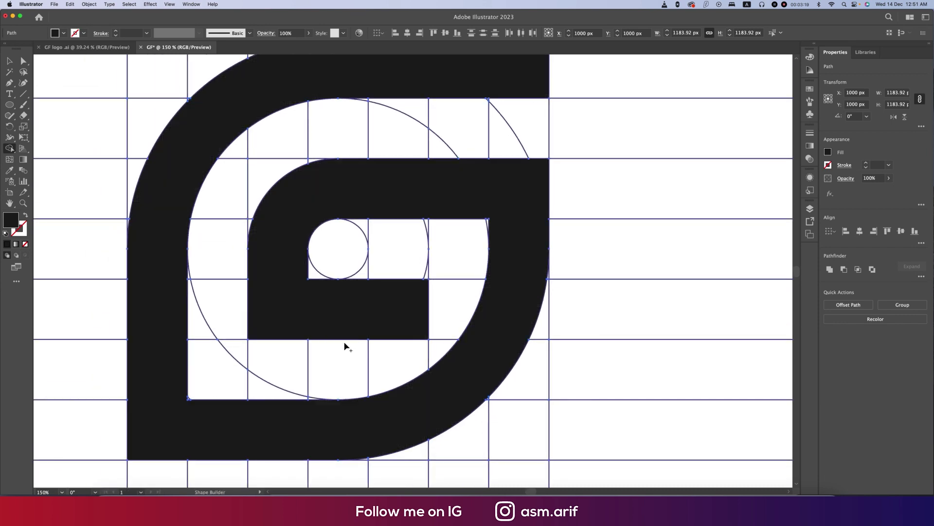
Draw a horizontal line about 906 px long below the G, crossing the vertical grid lines.
{"action": "scroll", "coordinate": [347, 344], "scroll_direction": "down", "scroll_amount": 2}
{"action": "left_click_drag", "start_coordinate": [368, 378], "coordinate": [451, 284]}
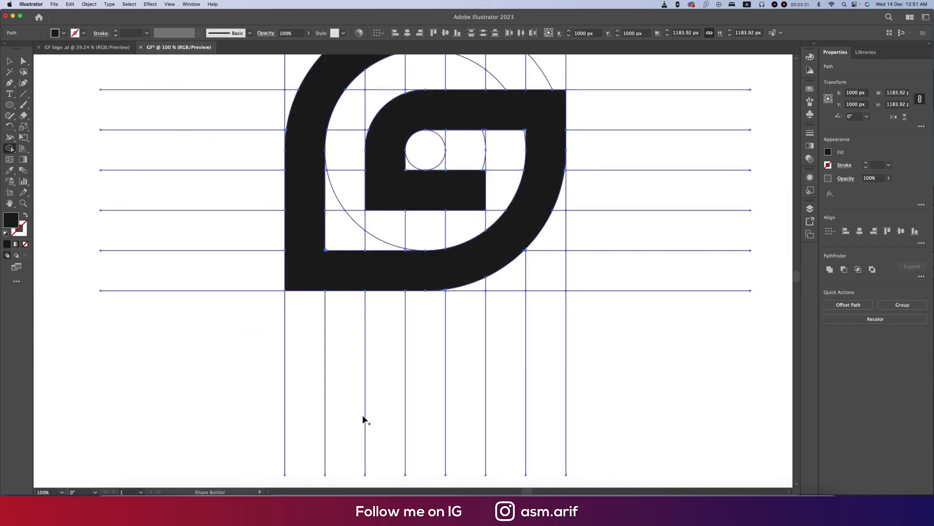
{"action": "left_click", "coordinate": [23, 93]}
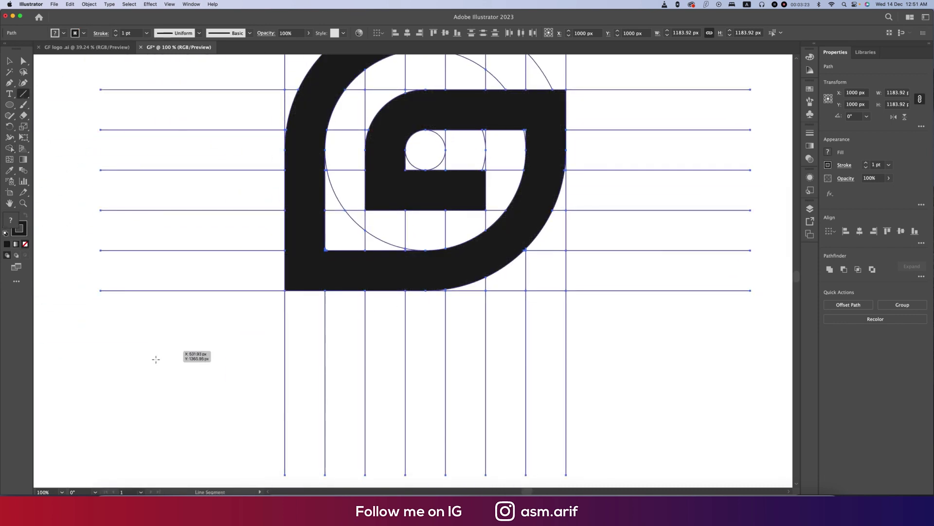
{"action": "left_click_drag", "start_coordinate": [140, 372], "coordinate": [638, 411]}
{"action": "left_click", "coordinate": [9, 62]}
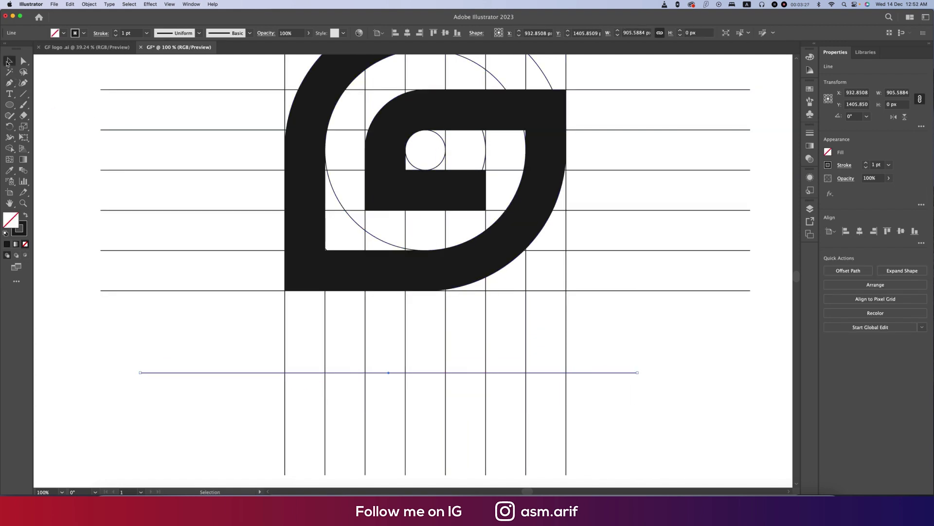
{"action": "left_click", "coordinate": [80, 283]}
Select the whole artwork and merge the column below the inner arc through the bottom band with Shape Builder to form the F's stem.
{"action": "left_click", "coordinate": [292, 380], "text": "alt+super"}
{"action": "left_click", "coordinate": [292, 380], "text": "alt+super"}
{"action": "left_click_drag", "start_coordinate": [167, 90], "coordinate": [560, 457]}
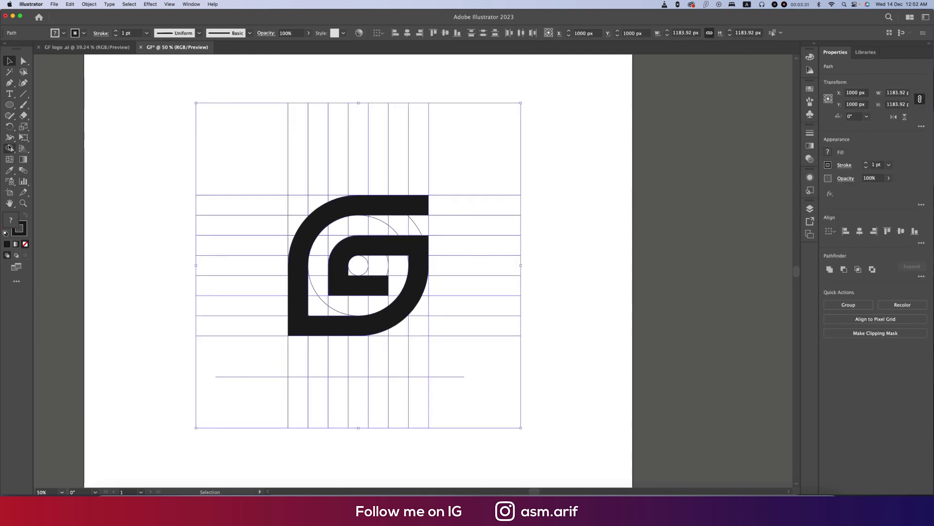
{"action": "left_click", "coordinate": [9, 148]}
{"action": "left_click_drag", "start_coordinate": [339, 306], "coordinate": [341, 382]}
{"action": "scroll", "coordinate": [342, 341], "scroll_direction": "up", "scroll_amount": 1}
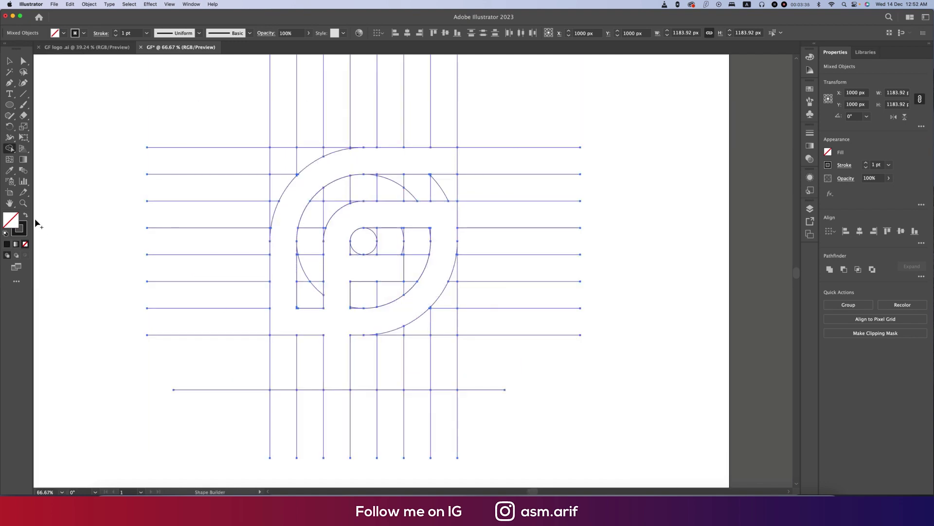
Swap the fill and stroke colours and fill the merged GF monogram with solid black using Shape Builder.
{"action": "left_click", "coordinate": [26, 216]}
{"action": "left_click", "coordinate": [335, 319]}
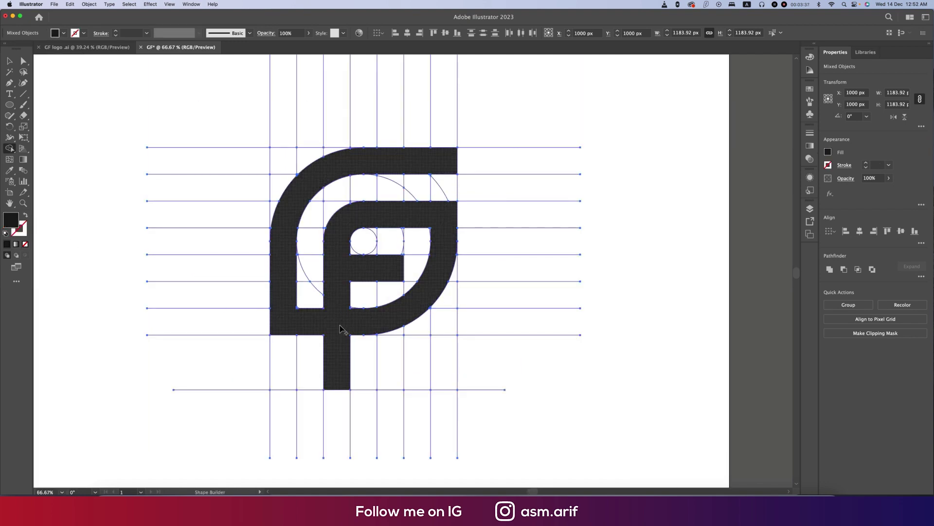
{"action": "key", "text": "v"}
{"action": "left_click", "coordinate": [172, 176]}
{"action": "scroll", "coordinate": [201, 233], "scroll_direction": "down", "scroll_amount": 1}
{"action": "left_click_drag", "start_coordinate": [333, 299], "coordinate": [442, 375]}
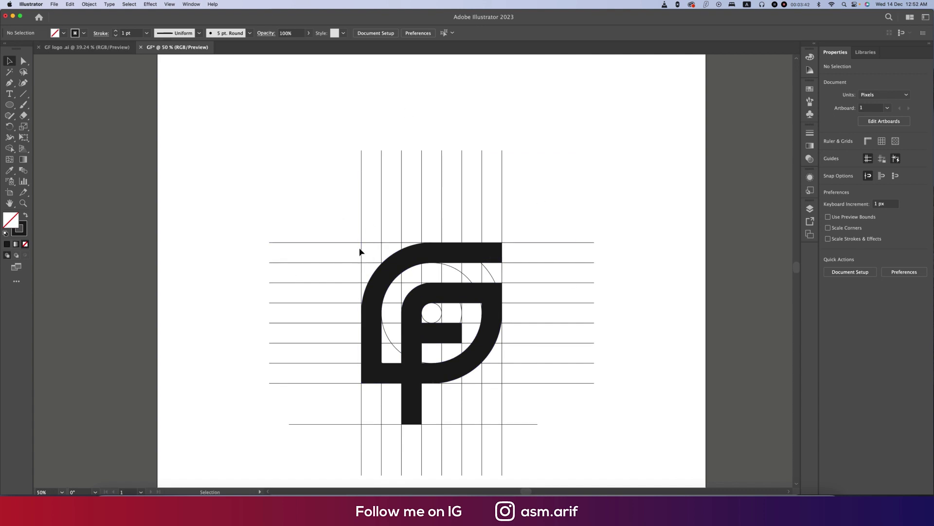
Select all the thin grid lines and leftover circle arcs together with the Magic Wand and delete them.
{"action": "scroll", "coordinate": [502, 307], "scroll_direction": "up", "scroll_amount": 5}
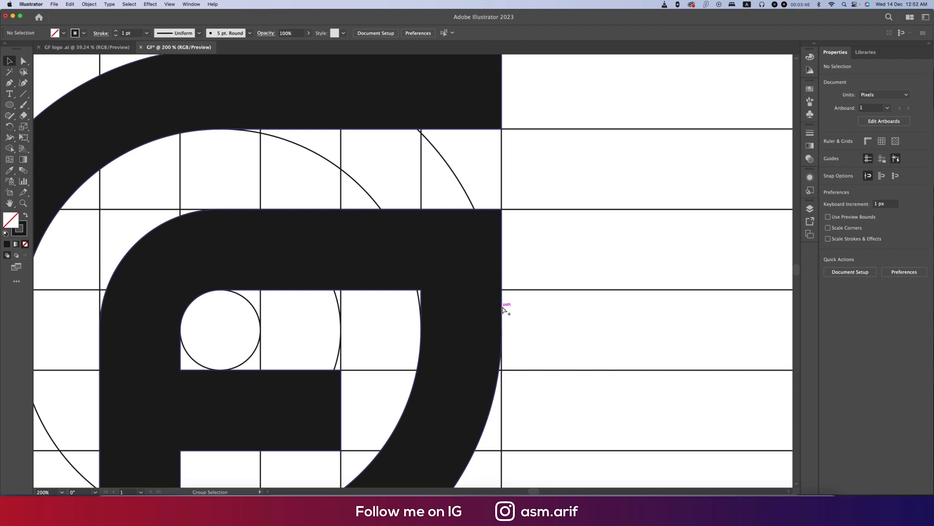
{"action": "scroll", "coordinate": [503, 309], "scroll_direction": "down", "scroll_amount": 4}
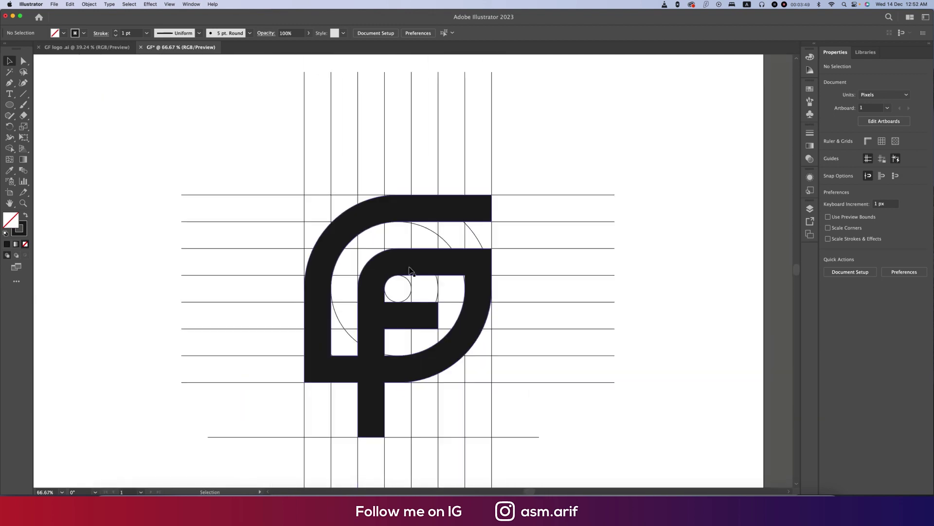
{"action": "mouse_move", "coordinate": [408, 271]}
{"action": "left_mouse_down"}
{"action": "mouse_move", "coordinate": [433, 301]}
{"action": "mouse_move", "coordinate": [436, 275]}
{"action": "mouse_move", "coordinate": [423, 274]}
{"action": "left_mouse_up"}
{"action": "scroll", "coordinate": [433, 300], "scroll_direction": "down", "scroll_amount": 1}
{"action": "left_click", "coordinate": [9, 72]}
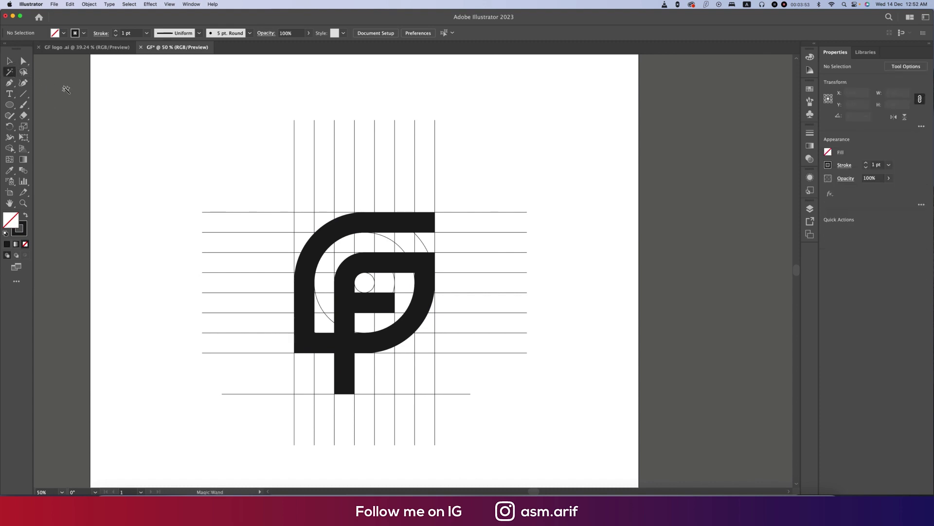
{"action": "left_click", "coordinate": [335, 147]}
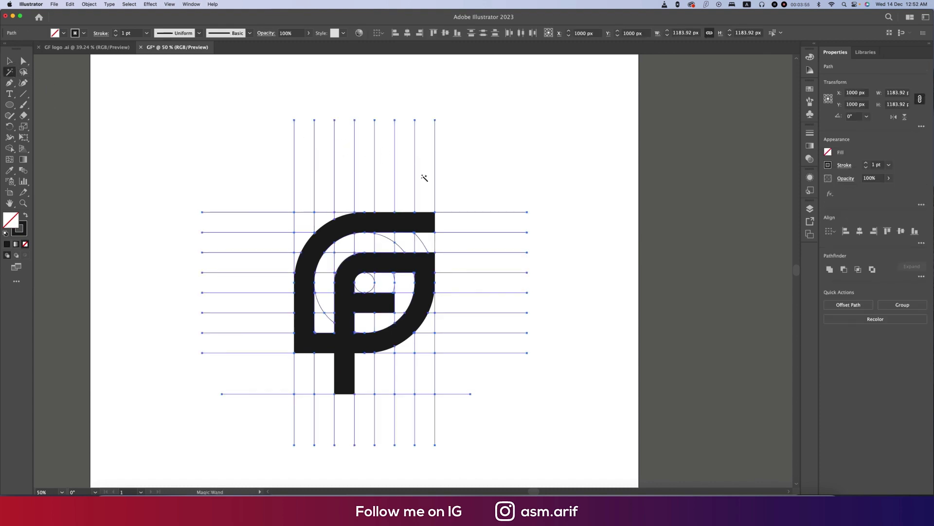
{"action": "key", "text": "Delete"}
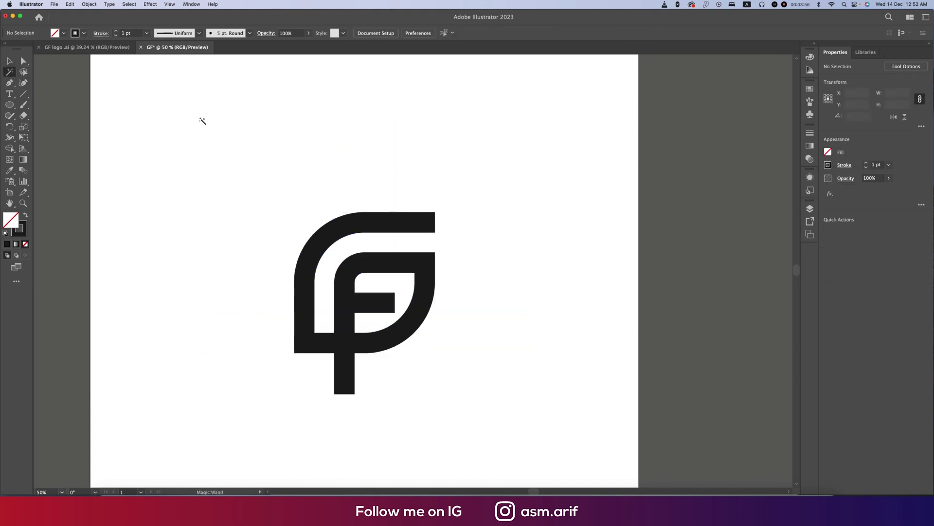
Remove the stroke from the black GF monogram, keeping only its fill.
{"action": "left_click", "coordinate": [9, 61]}
{"action": "left_click", "coordinate": [395, 224]}
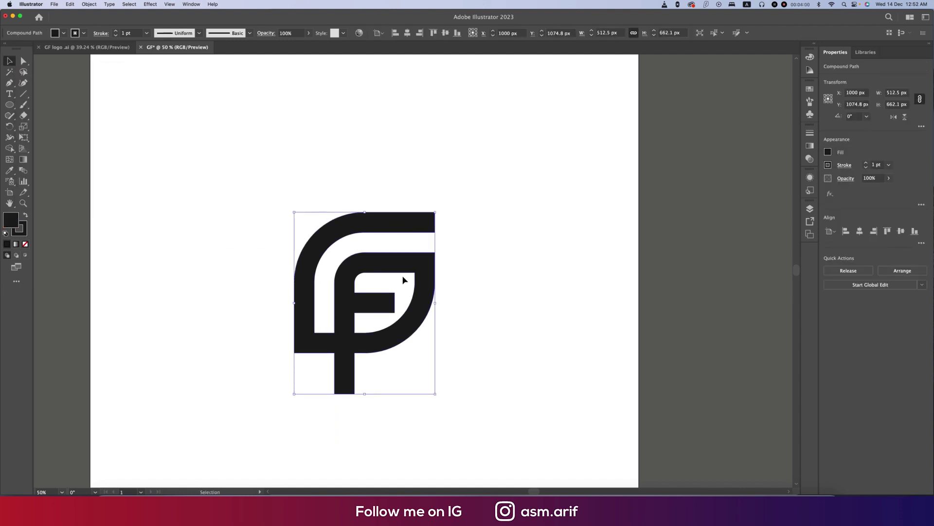
{"action": "left_click", "coordinate": [87, 35]}
{"action": "left_click", "coordinate": [5, 49]}
{"action": "left_click", "coordinate": [234, 179]}
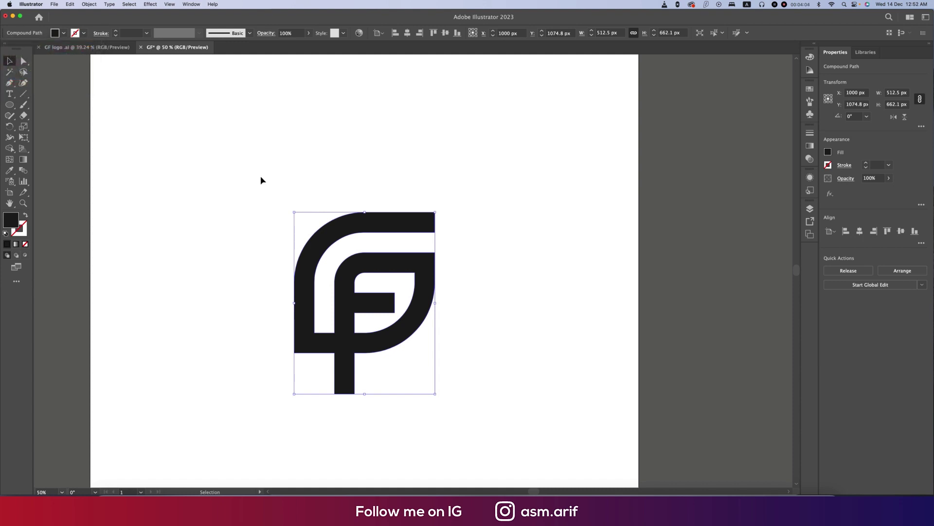
{"action": "left_click", "coordinate": [267, 176]}
Round the lower-right corners of the G's top bar, the F's short crossbar and the stem's bottom end.
{"action": "left_click_drag", "start_coordinate": [26, 66], "coordinate": [59, 61]}
{"action": "left_click", "coordinate": [418, 219]}
{"action": "scroll", "coordinate": [433, 246], "scroll_direction": "up", "scroll_amount": 2}
{"action": "left_click_drag", "start_coordinate": [471, 253], "coordinate": [555, 197]}
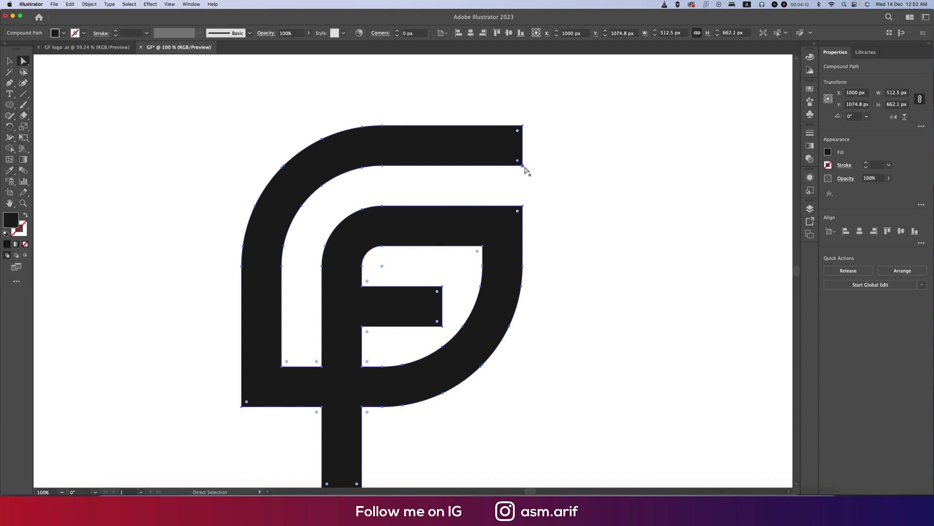
{"action": "left_click_drag", "start_coordinate": [519, 163], "coordinate": [444, 92]}
{"action": "left_click_drag", "start_coordinate": [438, 322], "coordinate": [396, 300]}
{"action": "left_click_drag", "start_coordinate": [455, 379], "coordinate": [535, 166]}
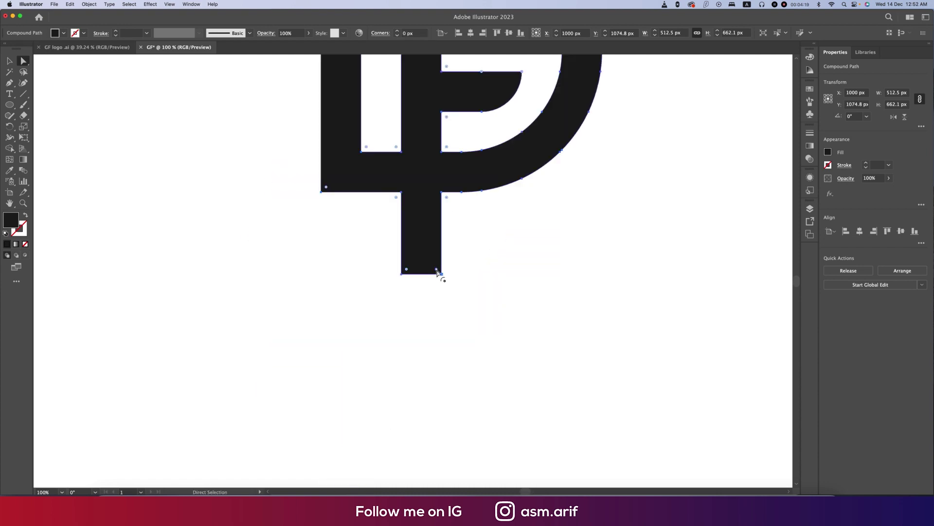
{"action": "left_click_drag", "start_coordinate": [437, 271], "coordinate": [336, 192]}
{"action": "left_click", "coordinate": [8, 60]}
{"action": "left_click", "coordinate": [126, 167]}
{"action": "scroll", "coordinate": [407, 320], "scroll_direction": "down", "scroll_amount": 2}
{"action": "left_click_drag", "start_coordinate": [467, 332], "coordinate": [443, 328]}
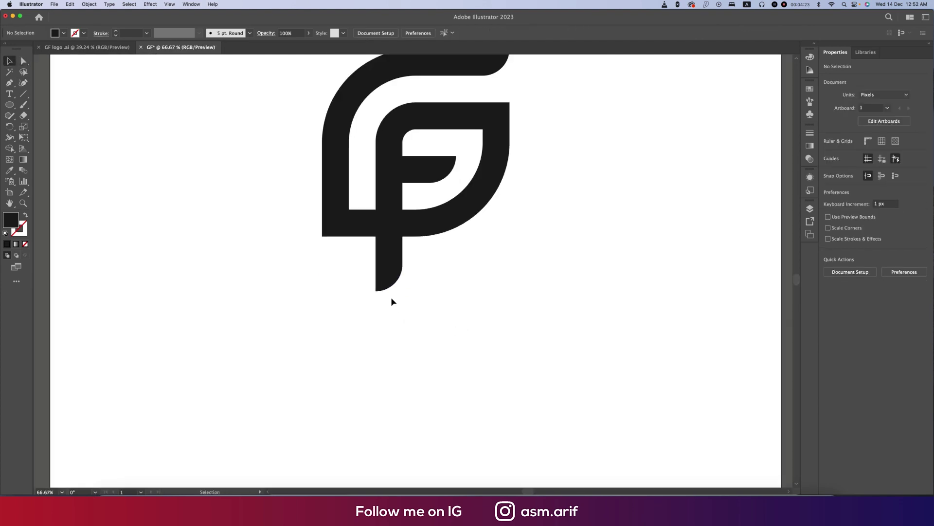
Lengthen the F's stem by moving the anchor points at its bottom end 100 px down.
{"action": "left_click_drag", "start_coordinate": [356, 259], "coordinate": [472, 347]}
{"action": "left_click", "coordinate": [290, 232]}
{"action": "left_click", "coordinate": [22, 61]}
{"action": "left_click", "coordinate": [53, 58]}
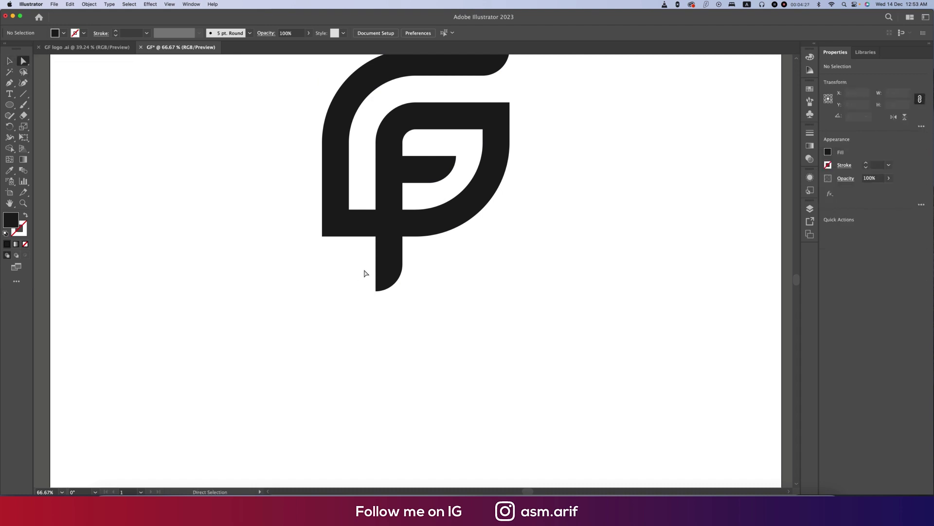
{"action": "left_click_drag", "start_coordinate": [366, 273], "coordinate": [460, 357]}
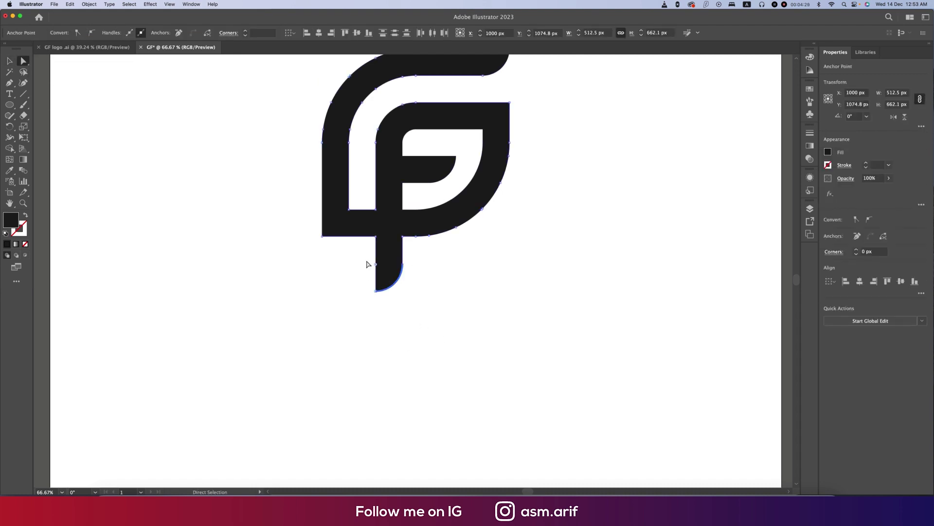
{"action": "left_click_drag", "start_coordinate": [364, 259], "coordinate": [440, 323]}
{"action": "key", "text": "Down"}
{"action": "key", "text": "Down"}
{"action": "key", "text": "Down"}
{"action": "key", "text": "Down"}
{"action": "key", "text": "Down"}
{"action": "key", "text": "Down"}
{"action": "key", "text": "Down"}
{"action": "key", "text": "Down"}
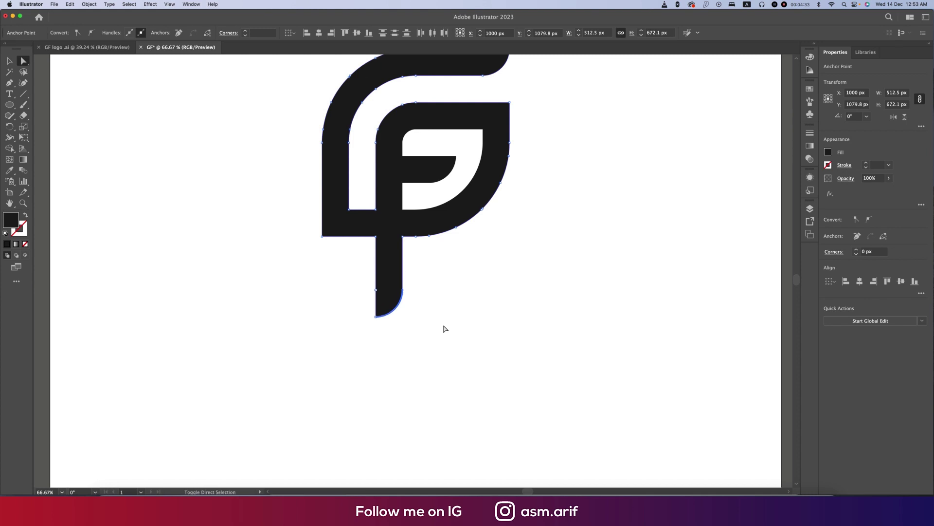
{"action": "key", "text": "Down"}
{"action": "key", "text": "Down"}
{"action": "key", "text": "Down"}
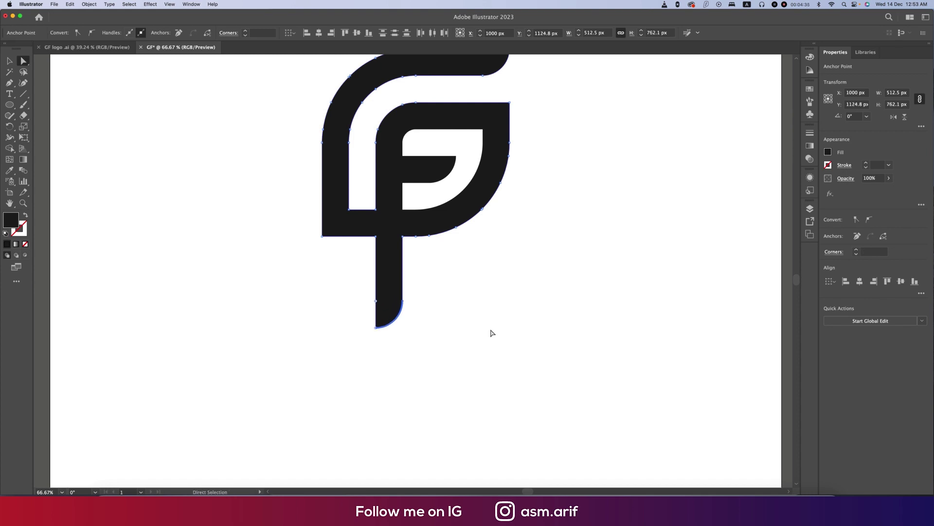
{"action": "left_click", "coordinate": [491, 329]}
Centre the monogram vertically on the artboard.
{"action": "scroll", "coordinate": [491, 330], "scroll_direction": "down", "scroll_amount": 2}
{"action": "key", "text": "v"}
{"action": "scroll", "coordinate": [518, 327], "scroll_direction": "up", "scroll_amount": 2}
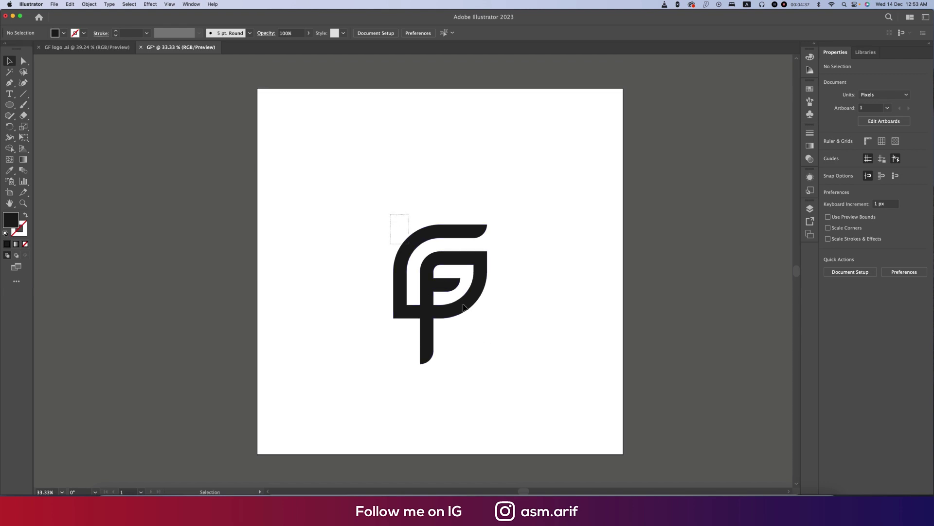
{"action": "left_click_drag", "start_coordinate": [502, 338], "coordinate": [504, 341]}
{"action": "left_click", "coordinate": [445, 33]}
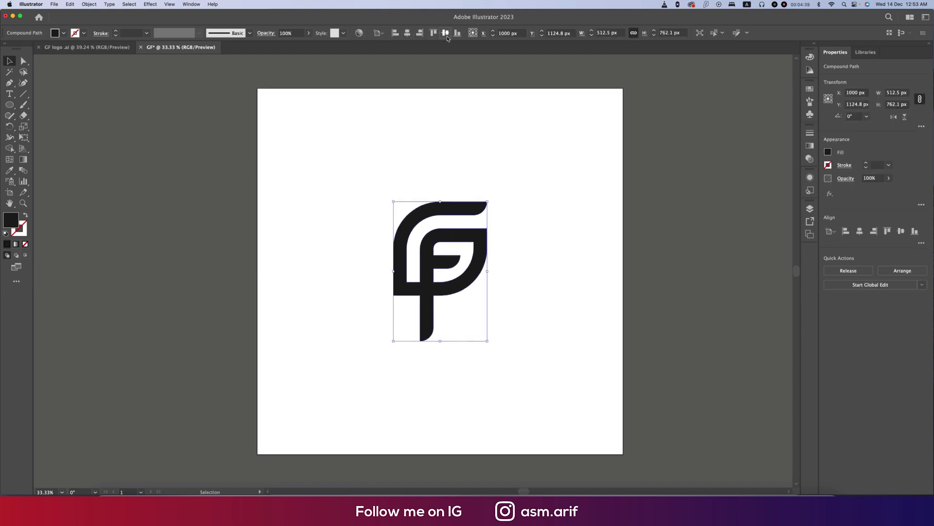
{"action": "left_click", "coordinate": [538, 262]}
Copy the FEGOFILM wordmark from GF logo.ai into the GF document and place it beside the lower stem.
{"action": "left_click", "coordinate": [100, 57]}
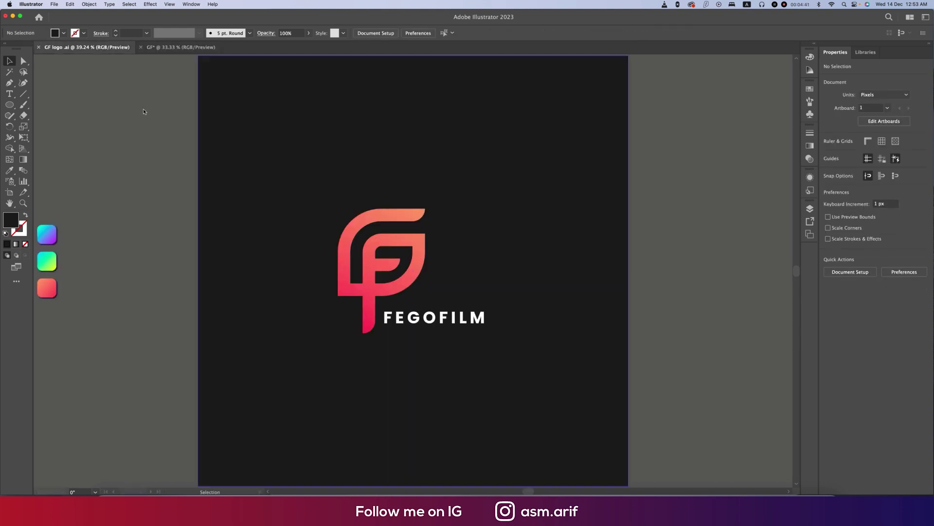
{"action": "left_click", "coordinate": [444, 324]}
{"action": "double_click", "coordinate": [452, 323]}
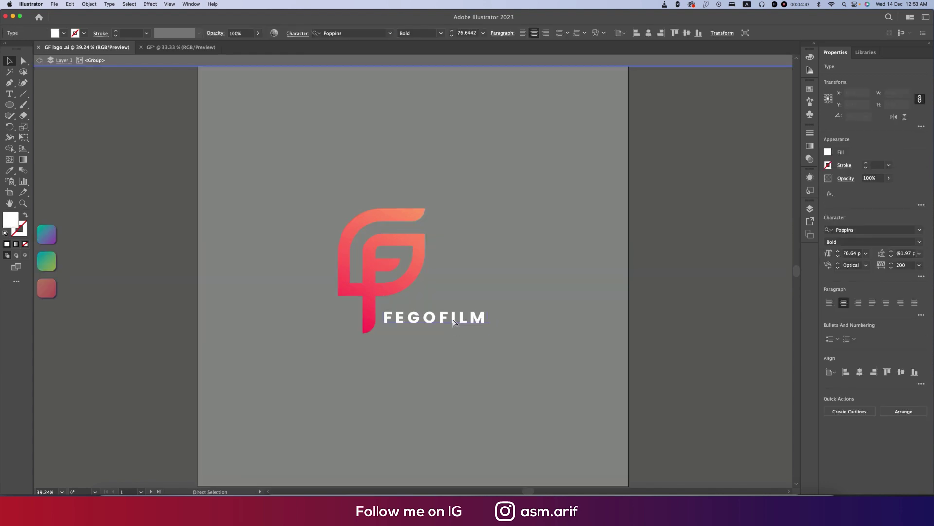
{"action": "key", "text": "super+v"}
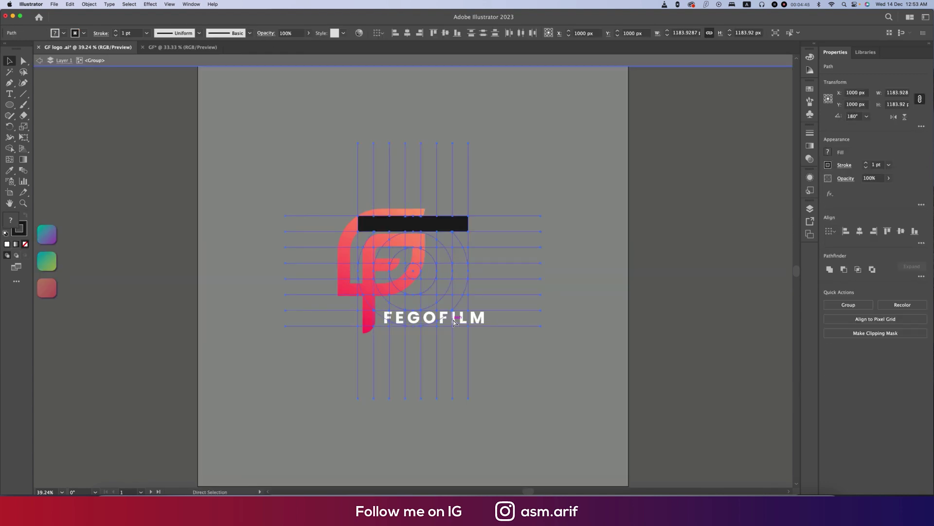
{"action": "key", "text": "super+z"}
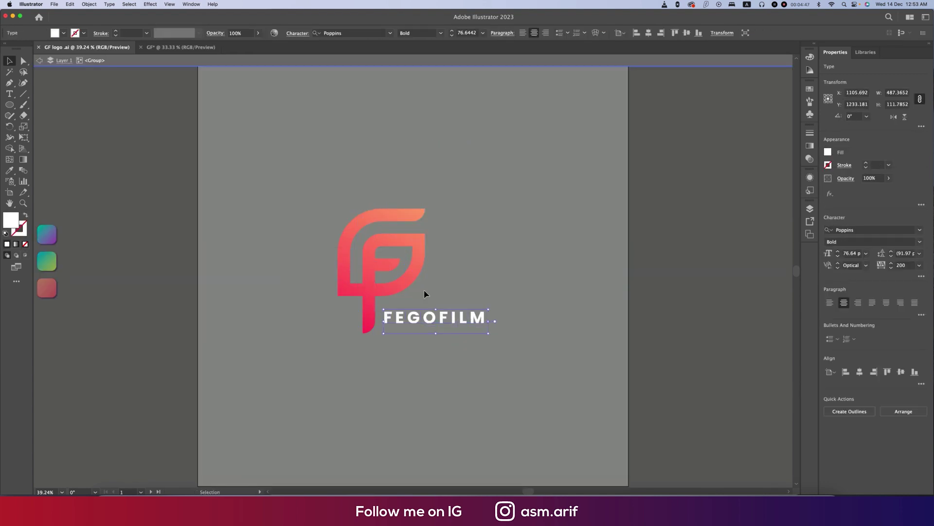
{"action": "left_click", "coordinate": [181, 47]}
{"action": "key", "text": "super+v"}
{"action": "left_click_drag", "start_coordinate": [430, 280], "coordinate": [504, 316]}
Recolour the FEGOFILM wordmark with the monogram's black fill using the Eyedropper.
{"action": "key", "text": "i"}
{"action": "left_click", "coordinate": [478, 266]}
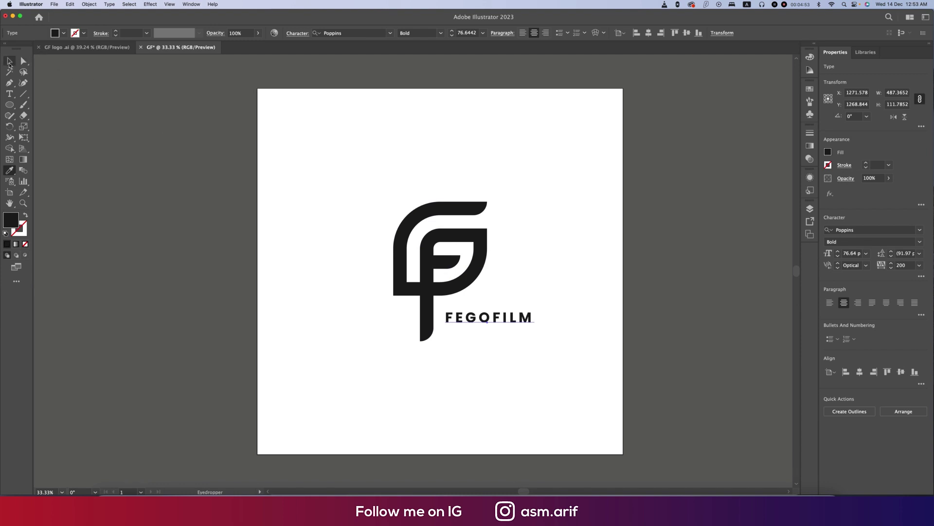
{"action": "left_click", "coordinate": [9, 61]}
{"action": "left_click", "coordinate": [301, 280]}
{"action": "key", "text": "super+a"}
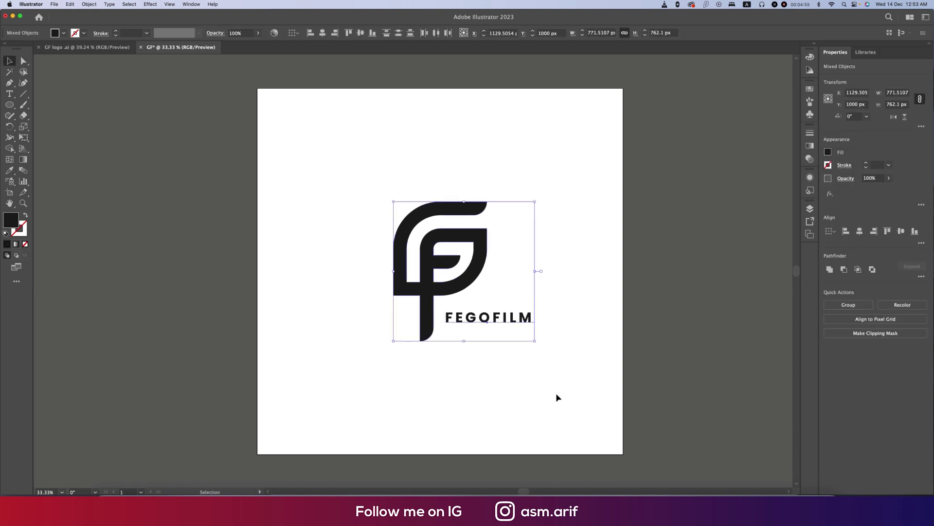
{"action": "left_click", "coordinate": [556, 392]}
Scale the monogram down proportionally to about 376 × 559 px and move it close to the wordmark.
{"action": "left_click", "coordinate": [471, 269]}
{"action": "left_click_drag", "start_coordinate": [487, 201], "coordinate": [463, 239]}
{"action": "left_click_drag", "start_coordinate": [447, 294], "coordinate": [458, 302]}
Group the monogram with the wordmark and centre the group vertically and horizontally on the artboard.
{"action": "key", "text": "super+a"}
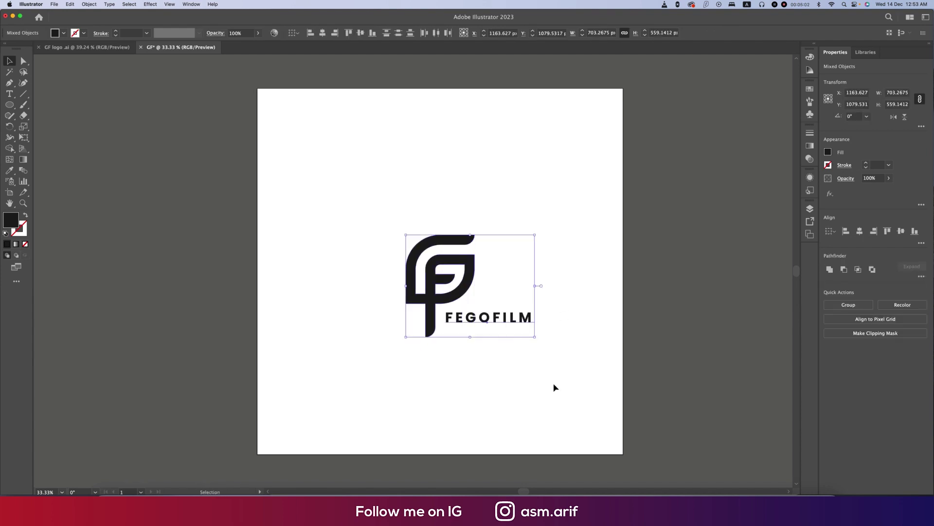
{"action": "key", "text": "super+g"}
{"action": "left_click", "coordinate": [361, 32]}
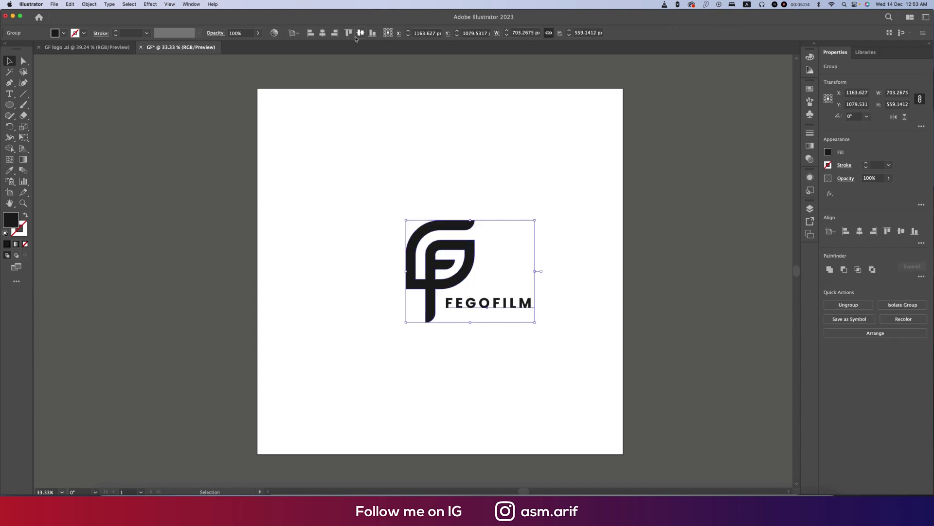
{"action": "left_click", "coordinate": [322, 32]}
{"action": "left_click", "coordinate": [526, 236]}
{"action": "scroll", "coordinate": [546, 270], "scroll_direction": "down", "scroll_amount": 1}
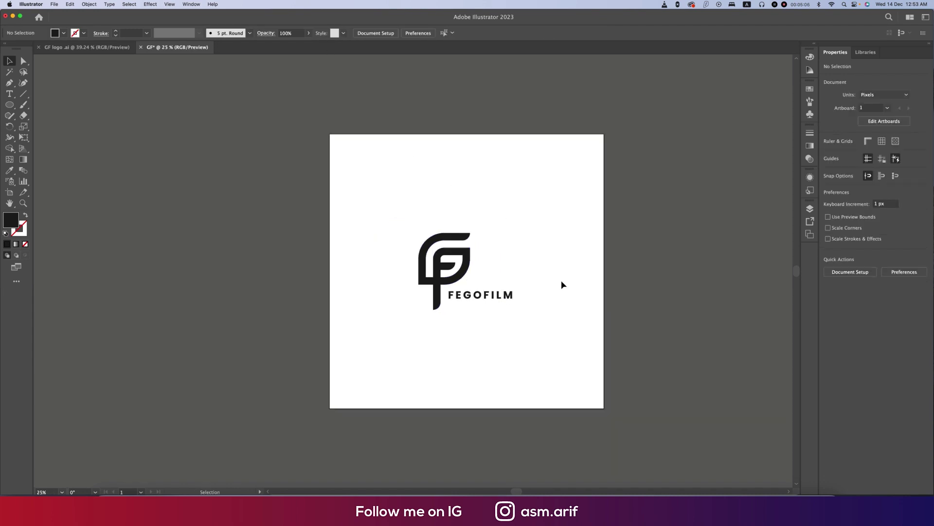
{"action": "scroll", "coordinate": [567, 284], "scroll_direction": "right", "scroll_amount": 5}
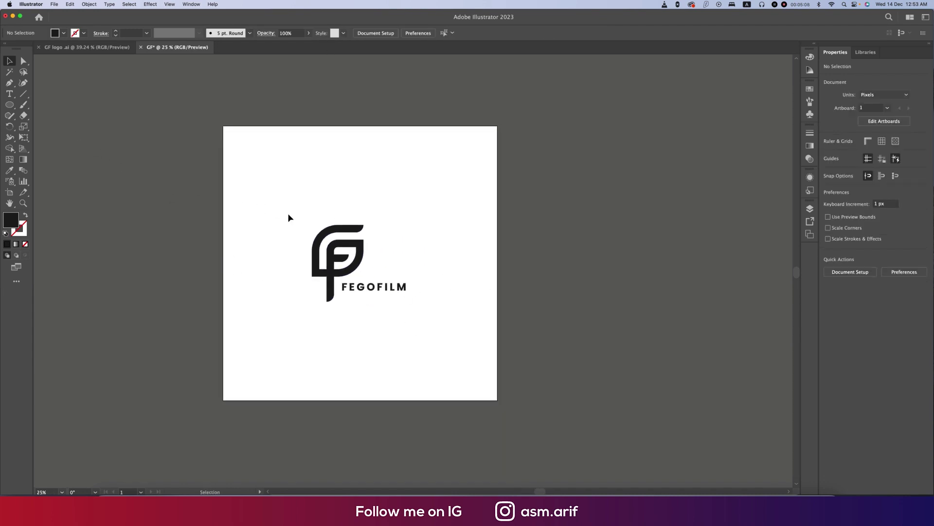
Copy the set of gradient colour squares from GF logo.ai into the GF document and place it beside the artboard.
{"action": "left_click", "coordinate": [85, 47]}
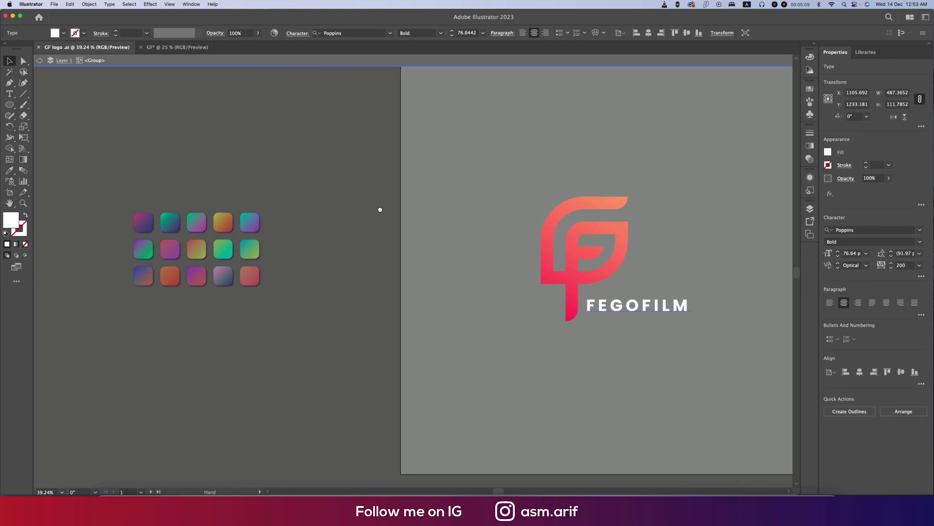
{"action": "double_click", "coordinate": [204, 177]}
{"action": "left_click_drag", "start_coordinate": [295, 331], "coordinate": [303, 336]}
{"action": "key", "text": "super+c"}
{"action": "left_click", "coordinate": [177, 47]}
{"action": "key", "text": "super+v"}
{"action": "left_click_drag", "start_coordinate": [439, 276], "coordinate": [271, 283]}
{"action": "left_click", "coordinate": [313, 319]}
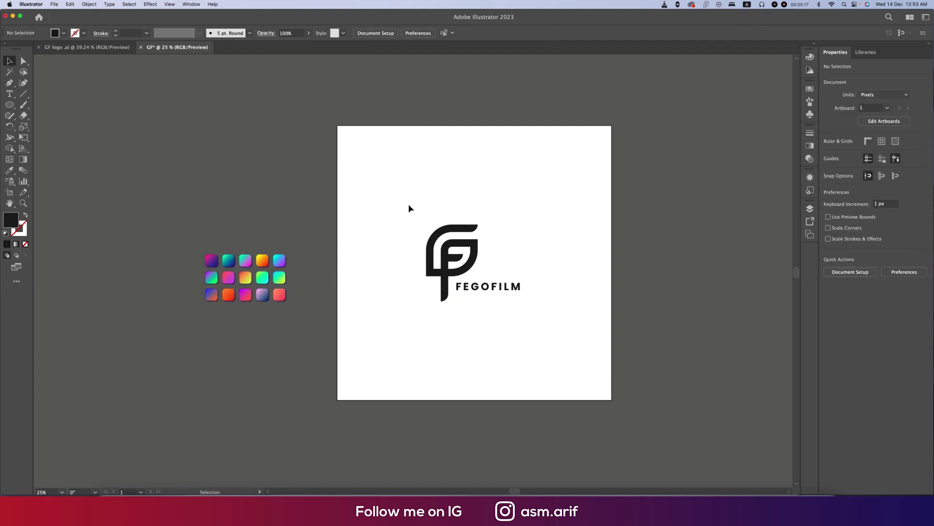
Ungroup the logo so the monogram and the wordmark are separate objects.
{"action": "left_click", "coordinate": [474, 259]}
{"action": "right_click", "coordinate": [477, 261]}
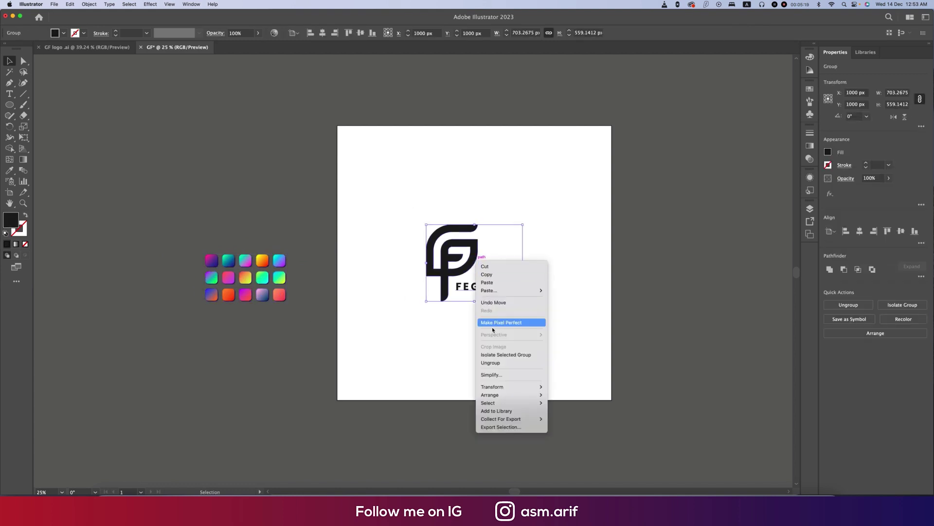
{"action": "left_click", "coordinate": [494, 363]}
{"action": "left_click", "coordinate": [459, 365]}
Apply the pink-to-orange gradient from the sample square to the monogram and set its angle to 60°.
{"action": "left_click", "coordinate": [466, 268]}
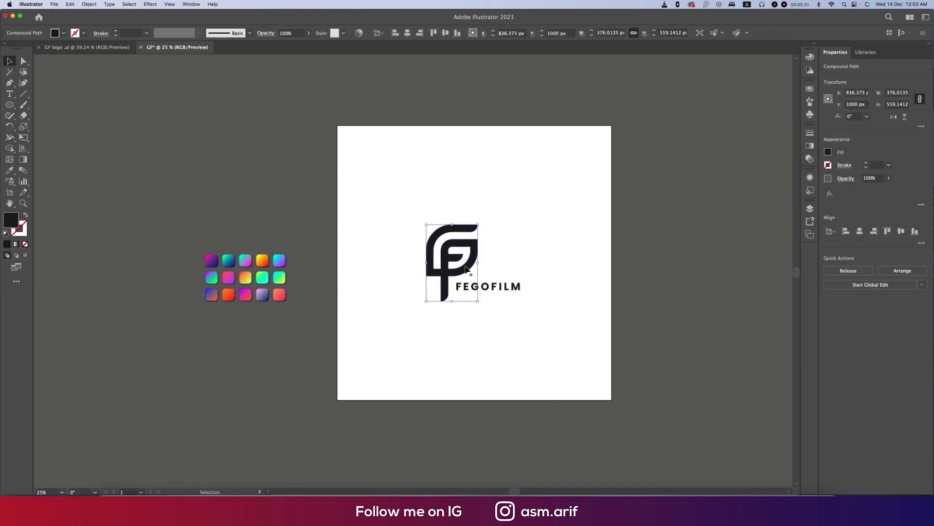
{"action": "key", "text": "i"}
{"action": "left_click", "coordinate": [281, 297]}
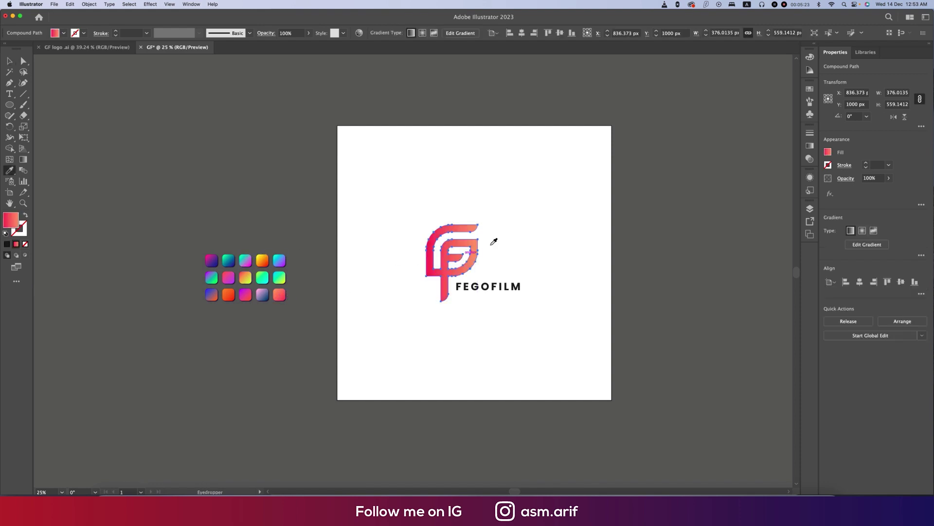
{"action": "left_click", "coordinate": [810, 146]}
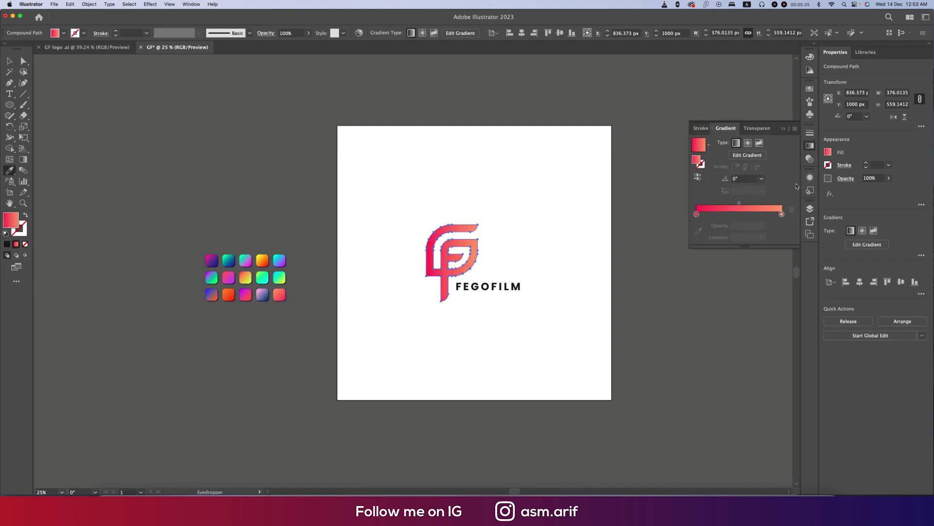
{"action": "left_click", "coordinate": [764, 183]}
{"action": "left_click", "coordinate": [776, 242]}
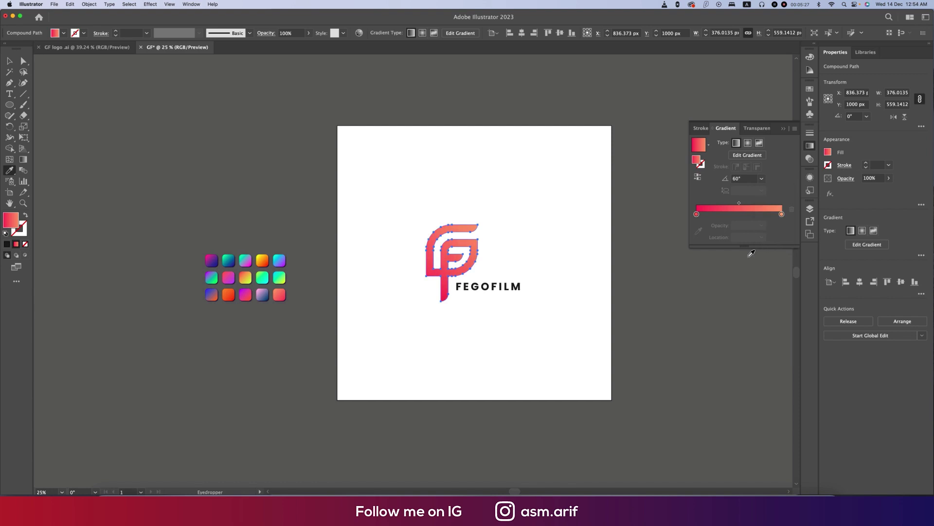
Try reversing the direction of the monogram's gradient, then restore its original direction.
{"action": "left_click", "coordinate": [698, 179]}
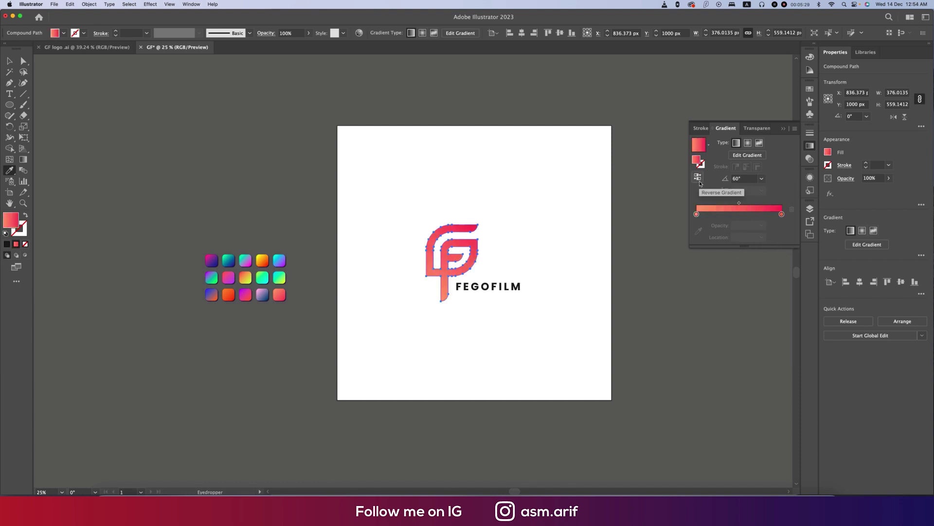
{"action": "left_click", "coordinate": [699, 183]}
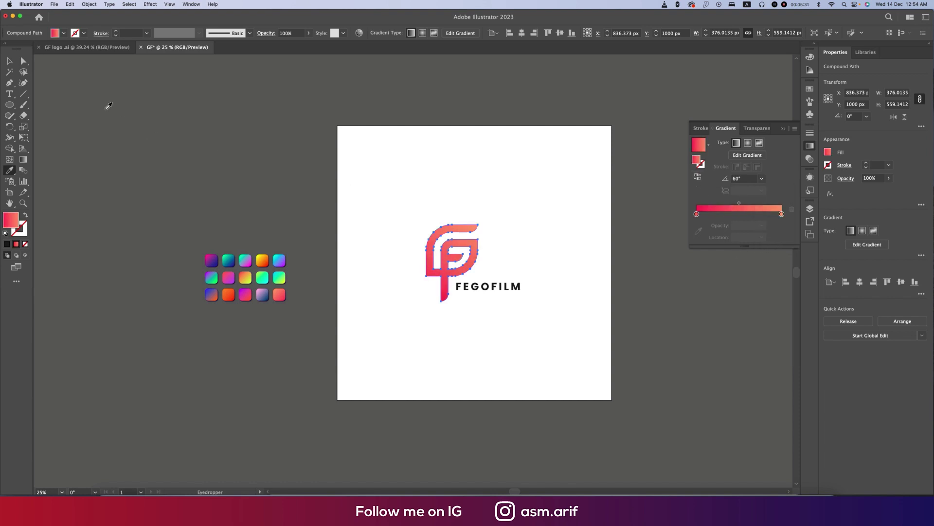
Fill the FEGOFILM wordmark with a medium grey swatch and deselect it.
{"action": "left_click", "coordinate": [9, 60]}
{"action": "left_click", "coordinate": [494, 298]}
{"action": "left_click", "coordinate": [506, 292]}
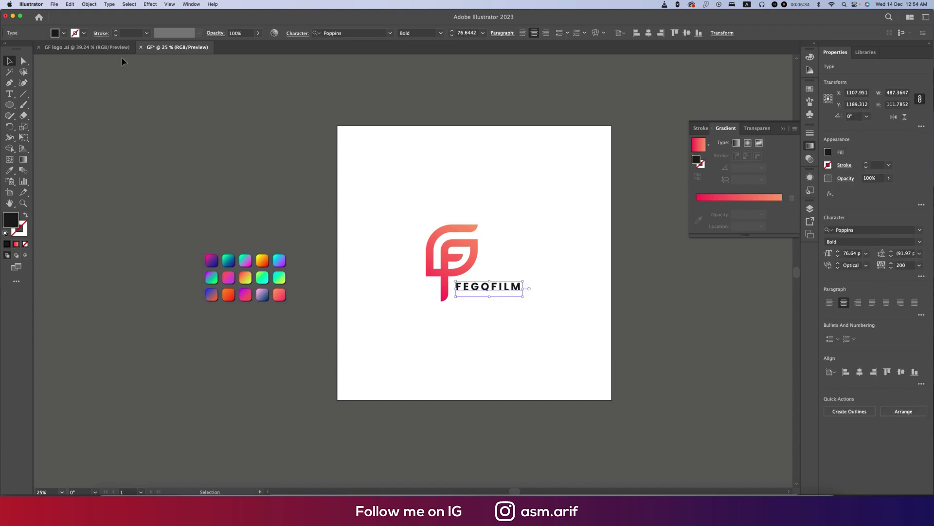
{"action": "left_click", "coordinate": [55, 32]}
{"action": "left_click", "coordinate": [30, 79]}
{"action": "left_click", "coordinate": [515, 201]}
Draw a square of about 2011 px over the whole artboard and centre it vertically and horizontally on it.
{"action": "left_click_drag", "start_coordinate": [9, 104], "coordinate": [56, 105]}
{"action": "left_click_drag", "start_coordinate": [337, 125], "coordinate": [613, 401]}
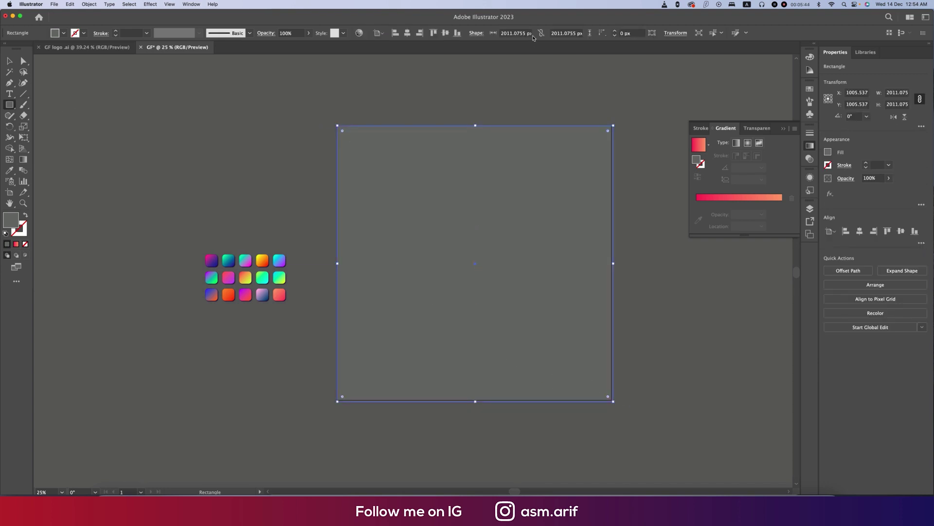
{"action": "left_click", "coordinate": [445, 33]}
{"action": "left_click", "coordinate": [407, 33]}
Fill the background square with the copied dark navy colour code and send it behind the logo.
{"action": "double_click", "coordinate": [17, 223]}
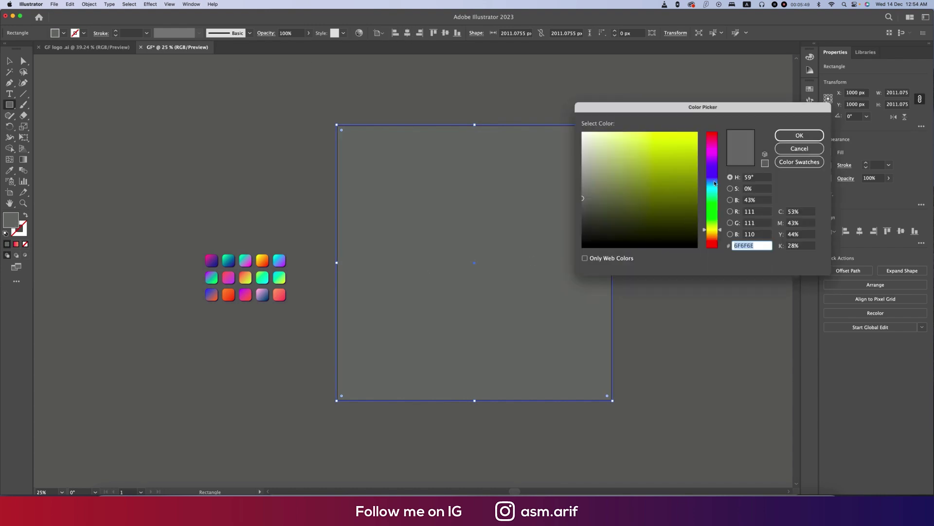
{"action": "key", "text": "super+v"}
{"action": "left_click", "coordinate": [800, 135]}
{"action": "right_click", "coordinate": [567, 240]}
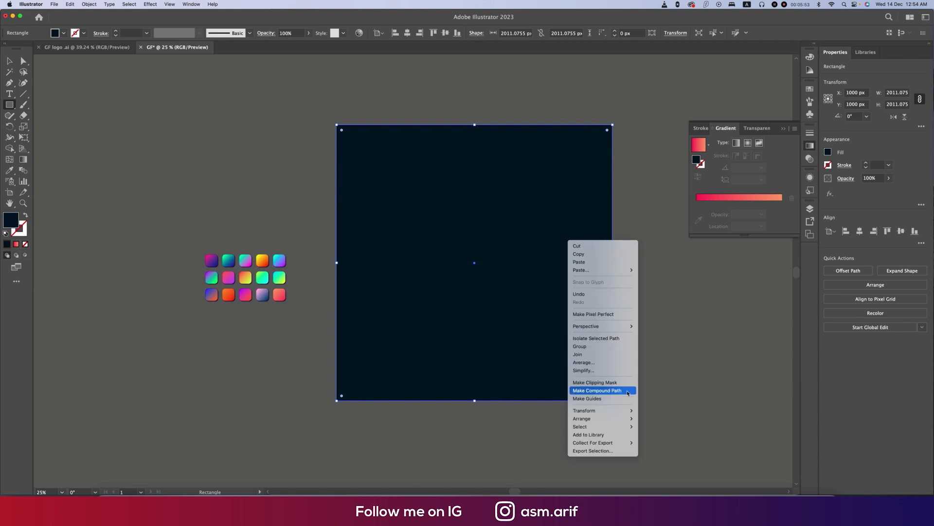
{"action": "mouse_move", "coordinate": [622, 420]}
{"action": "left_click", "coordinate": [667, 443]}
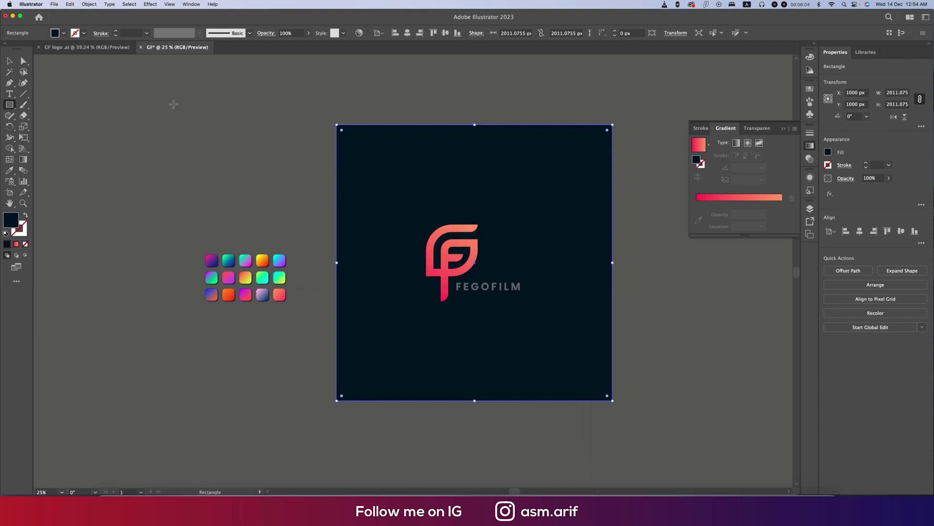
Change the FEGOFILM wordmark's fill to a near-white swatch and deselect it.
{"action": "key", "text": "v"}
{"action": "left_click", "coordinate": [486, 290]}
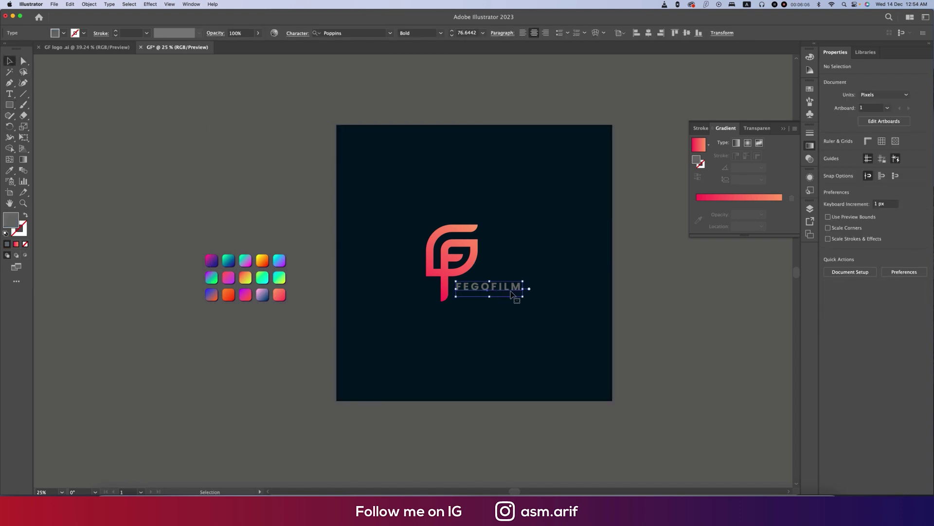
{"action": "left_click", "coordinate": [63, 33]}
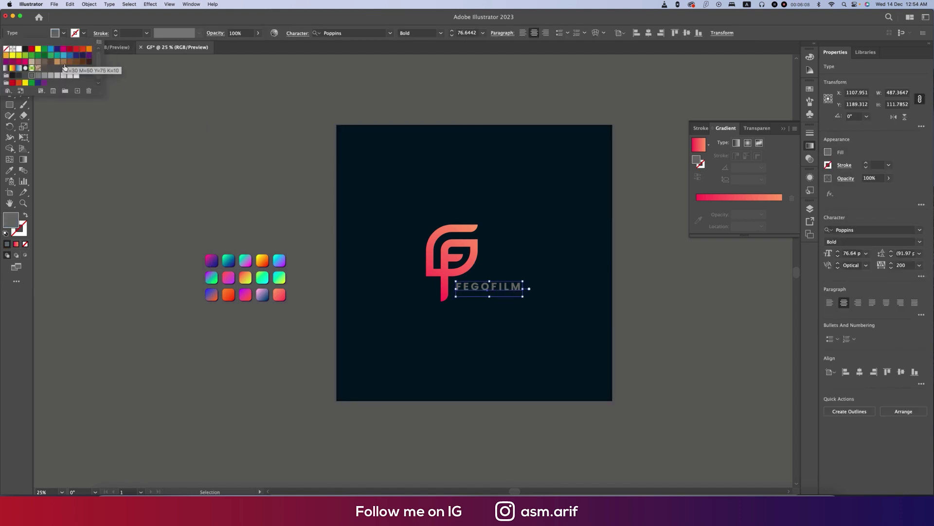
{"action": "left_click", "coordinate": [76, 75]}
{"action": "key", "text": "Escape"}
{"action": "left_click", "coordinate": [275, 191]}
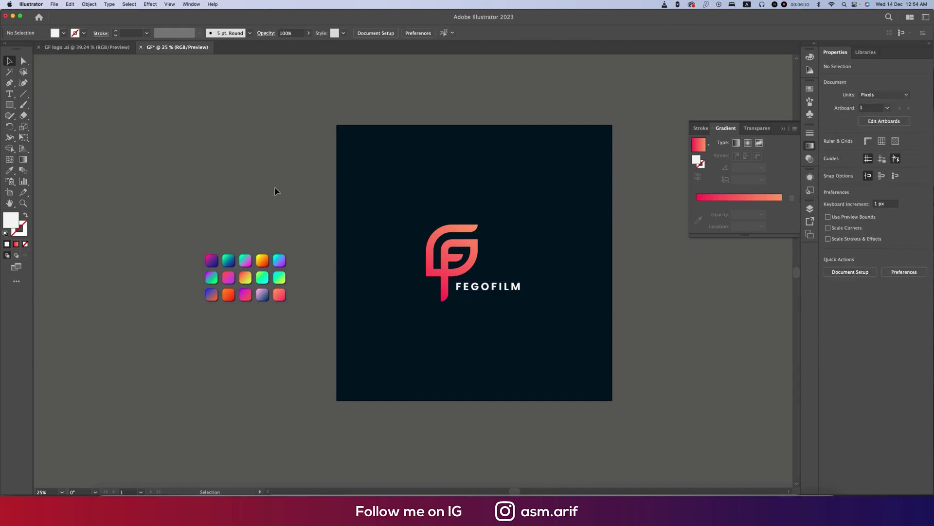
Group the monogram and the wordmark into one object, leaving out the background square, and deselect it.
{"action": "left_click_drag", "start_coordinate": [523, 316], "coordinate": [440, 303]}
{"action": "left_click_drag", "start_coordinate": [244, 189], "coordinate": [556, 340]}
{"action": "left_click", "coordinate": [500, 317], "text": "shift"}
{"action": "key", "text": "super+g"}
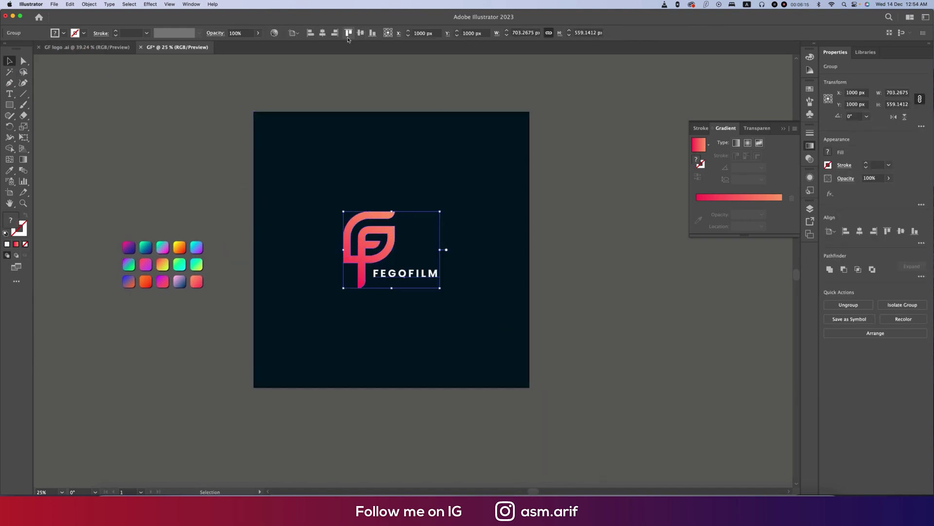
{"action": "left_click", "coordinate": [616, 324]}
Enlarge the logo group slightly and proportionally from its centre on the dark background, then deselect it.
{"action": "scroll", "coordinate": [494, 273], "scroll_direction": "down", "scroll_amount": 1}
{"action": "scroll", "coordinate": [495, 273], "scroll_direction": "left", "scroll_amount": 1}
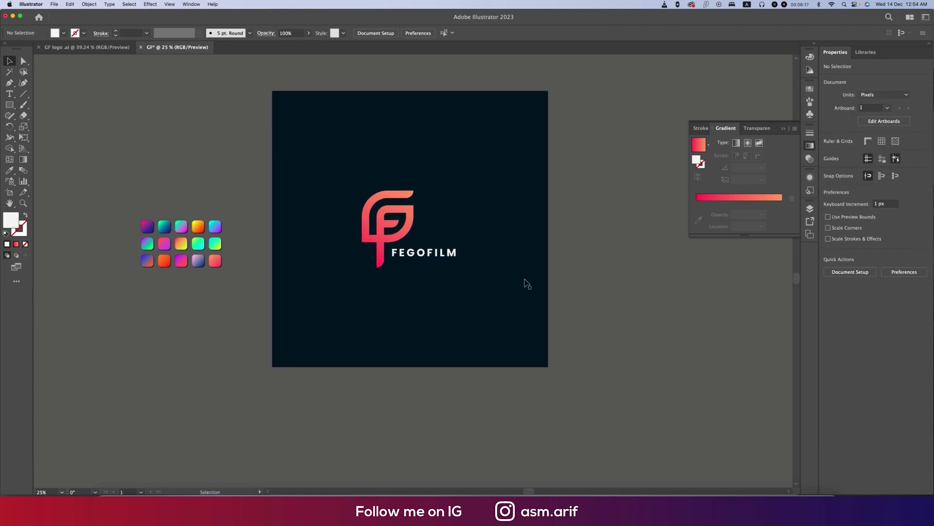
{"action": "left_click", "coordinate": [453, 253]}
{"action": "left_click_drag", "start_coordinate": [457, 266], "coordinate": [467, 276]}
{"action": "left_click", "coordinate": [580, 292]}
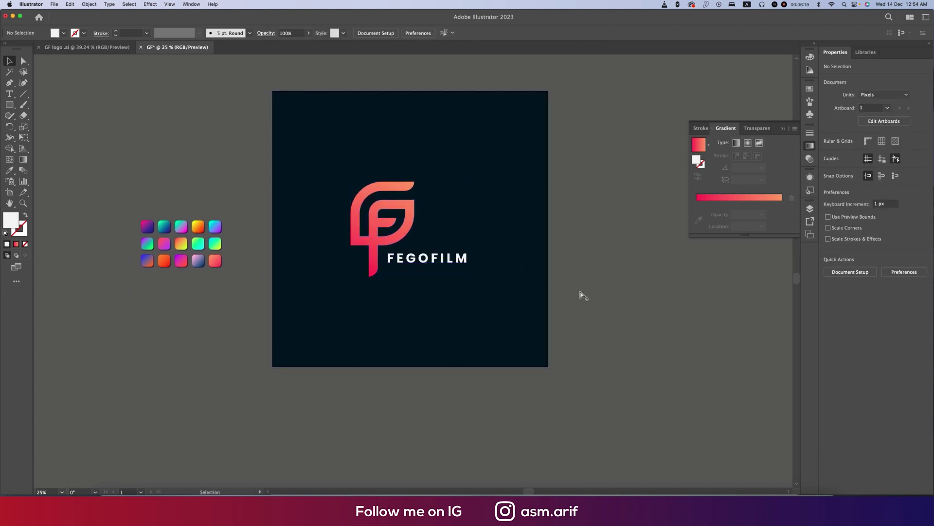
{"action": "scroll", "coordinate": [580, 292], "scroll_direction": "down", "scroll_amount": 1}
{"action": "scroll", "coordinate": [592, 297], "scroll_direction": "up", "scroll_amount": 1}
{"action": "scroll", "coordinate": [592, 296], "scroll_direction": "right", "scroll_amount": 1}
{"action": "scroll", "coordinate": [486, 314], "scroll_direction": "up", "scroll_amount": 1}
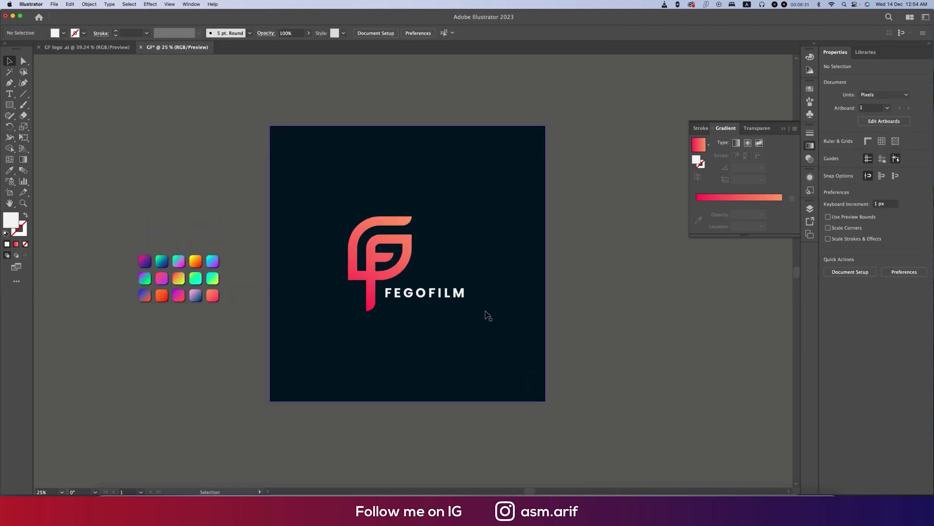